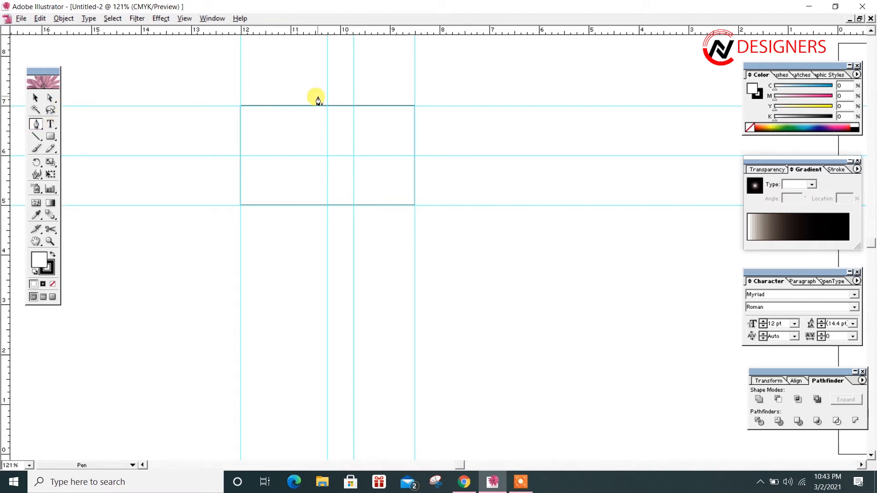
Start a Pen line just above the rectangle's top edge at the first inner vertical guide, trying a 45-degree end point and undoing it.
ctrl+click(335, 114)
ctrl+click(334, 113)
drag(533, 403, 272, 131)
ctrl+click(272, 131)
drag(426, 286, 279, 125)
click(332, 97)
shift+click(529, 375)
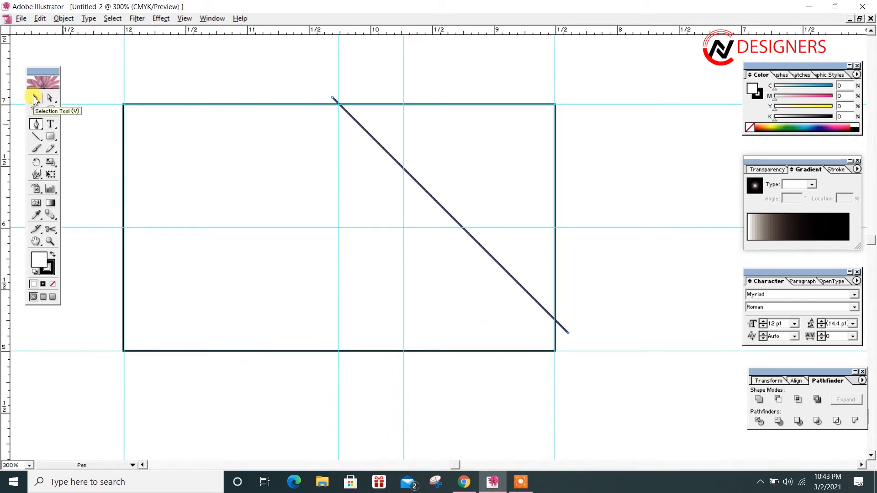
key(ctrl+z)
Add a vertical guide slightly inside the rectangle's right edge and end the diagonal line through that guide's crossing with the bottom edge.
drag(6, 264, 525, 440)
click(526, 350)
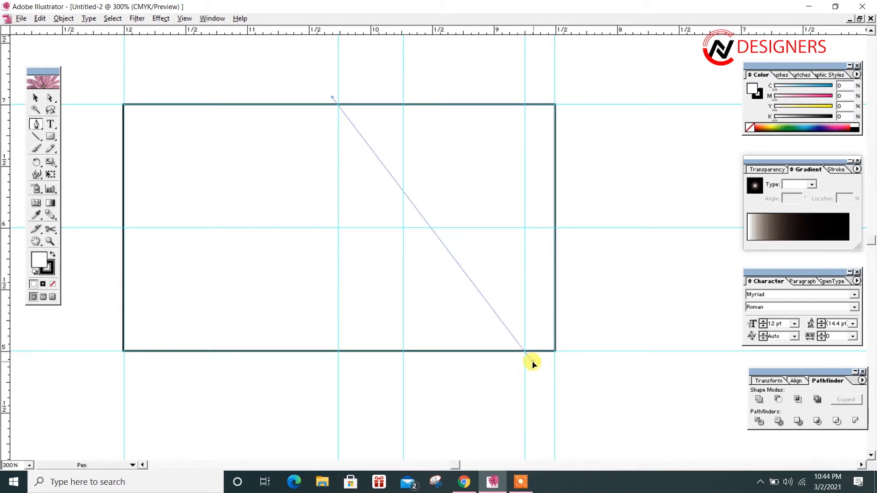
drag(532, 362, 533, 363)
click(36, 98)
click(182, 64)
Duplicate the diagonal line so the parallel copy crosses the rectangle's top edge at the guide near its right edge.
drag(298, 73, 352, 99)
mouse_move(392, 176)
mouse_down()
mouse_move(466, 155)
mouse_move(530, 110)
mouse_up()
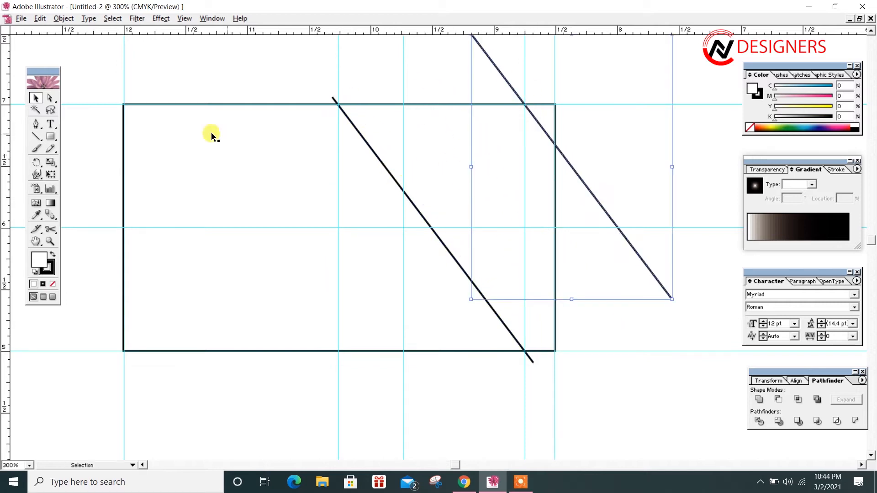
click(237, 87)
Draw an opposite diagonal line from the second inner guide at the rectangle's bottom edge through its upper-right corner.
drag(660, 164, 639, 193)
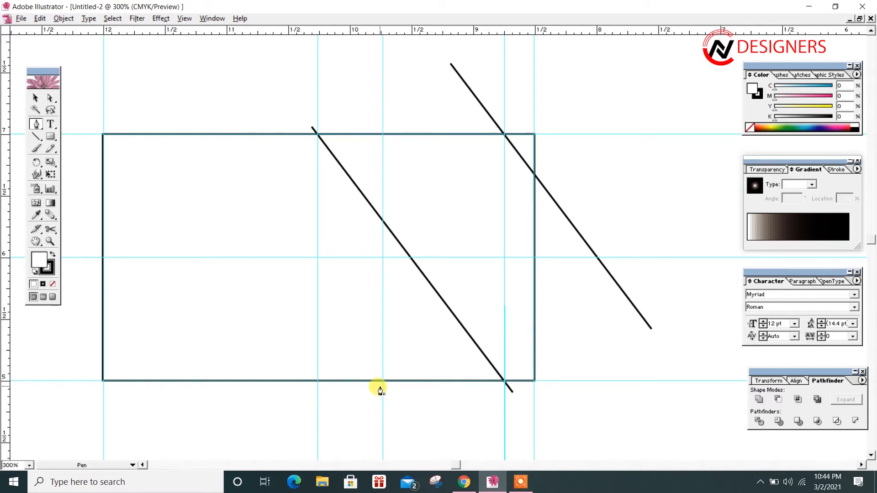
drag(541, 133, 545, 122)
click(36, 97)
click(192, 95)
Divide the rectangle with the three diagonal lines using Pathfinder Divide and ungroup the resulting pieces.
drag(671, 441, 251, 59)
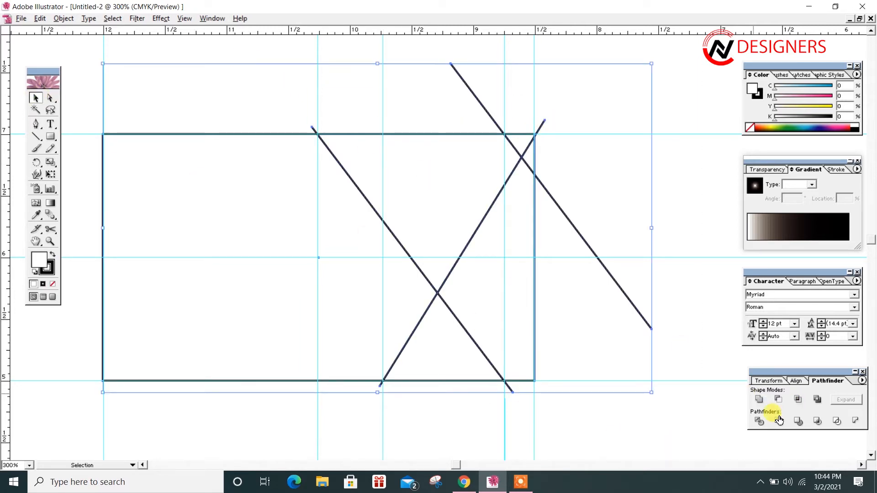
click(758, 422)
right_click(470, 208)
click(485, 242)
click(591, 205)
Group the two large right-hand pieces together, and group the bottom triangle with the small triangle on the right edge.
click(479, 196)
click(499, 328)
shift+click(400, 195)
click(451, 342)
shift+click(532, 160)
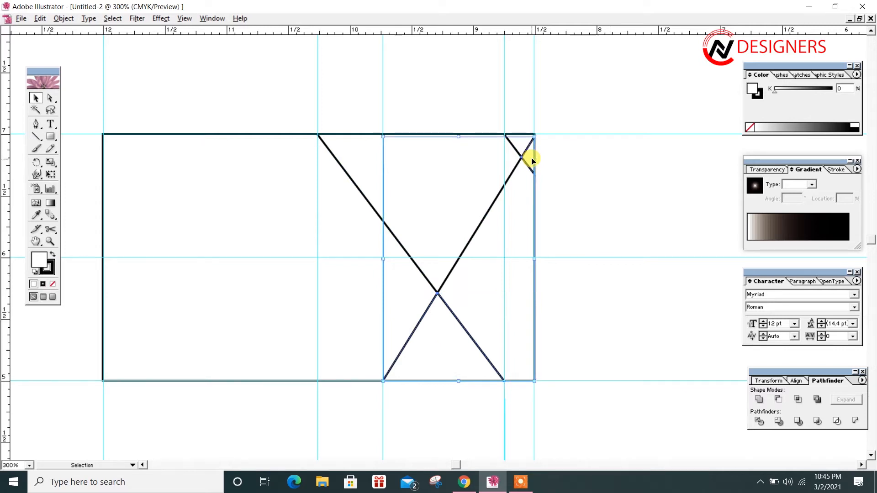
click(598, 157)
Add a vertical margin guide just inside the rectangle's left edge.
drag(3, 242, 126, 293)
drag(230, 235, 318, 232)
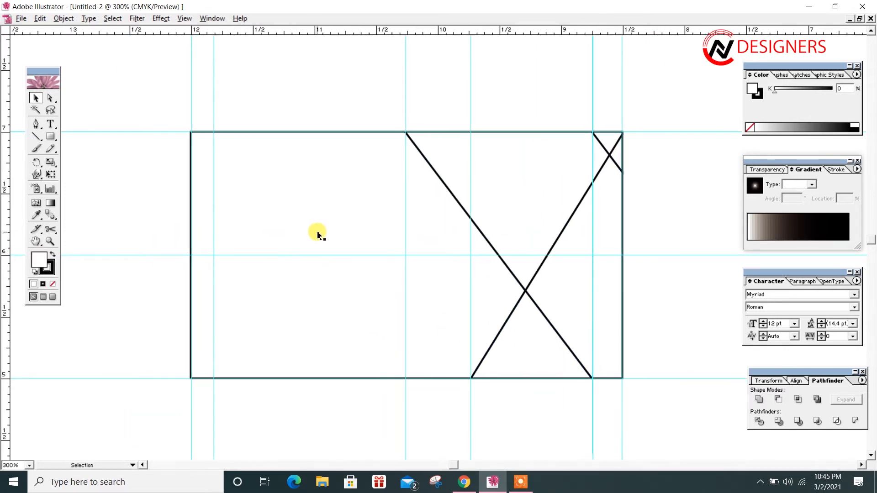
click(302, 210)
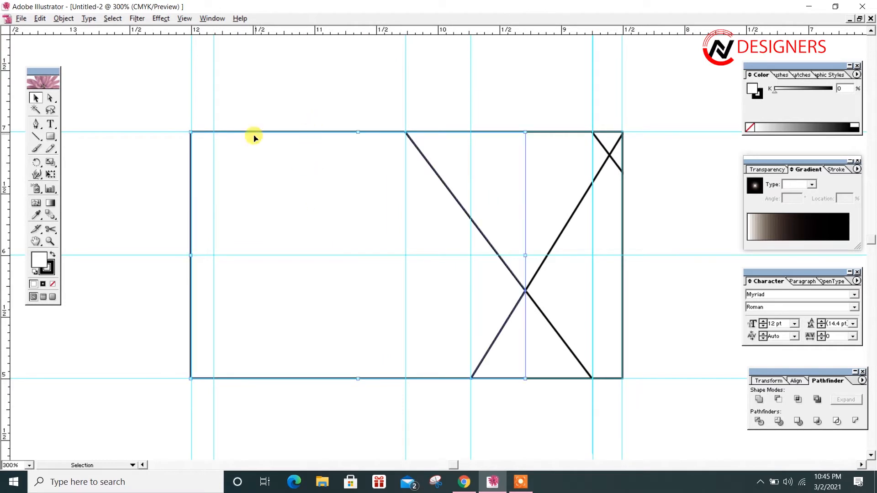
Fill the large right-hand pieces with CMYK blue, setting cyan to 100%.
click(492, 177)
click(39, 217)
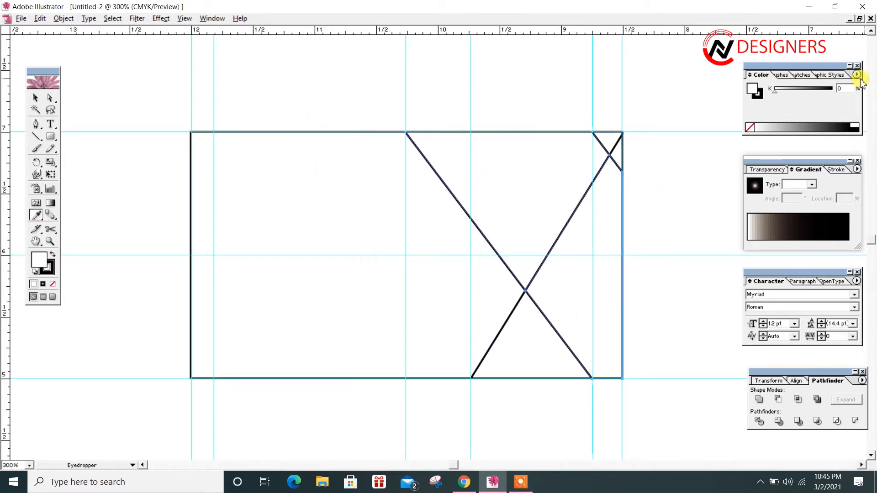
click(856, 75)
click(817, 122)
drag(775, 88, 833, 89)
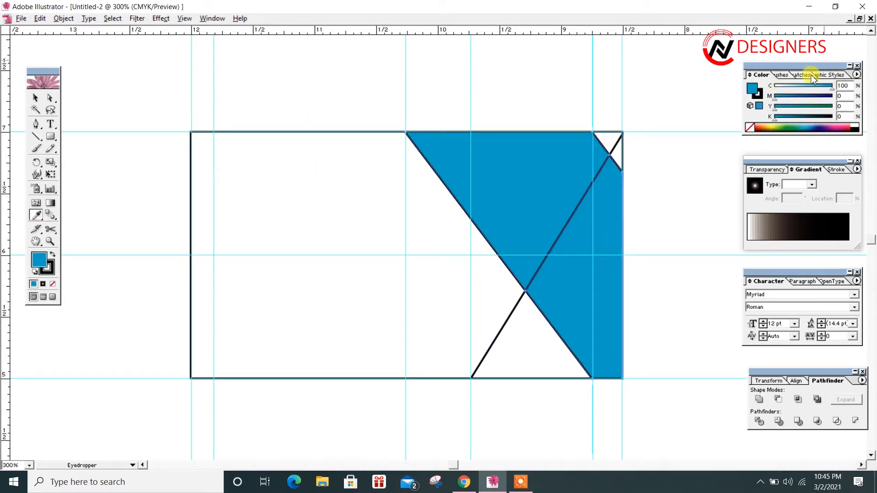
Try a lighter blue for the large right-hand pieces, around C 64, M 13, Y 7.
drag(774, 119, 773, 120)
drag(825, 93, 786, 101)
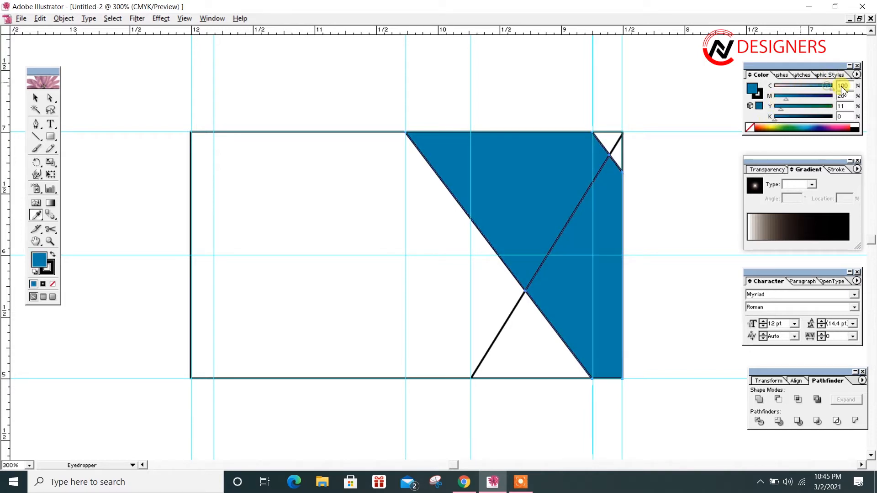
drag(779, 96, 779, 97)
drag(781, 109, 772, 107)
drag(831, 88, 812, 89)
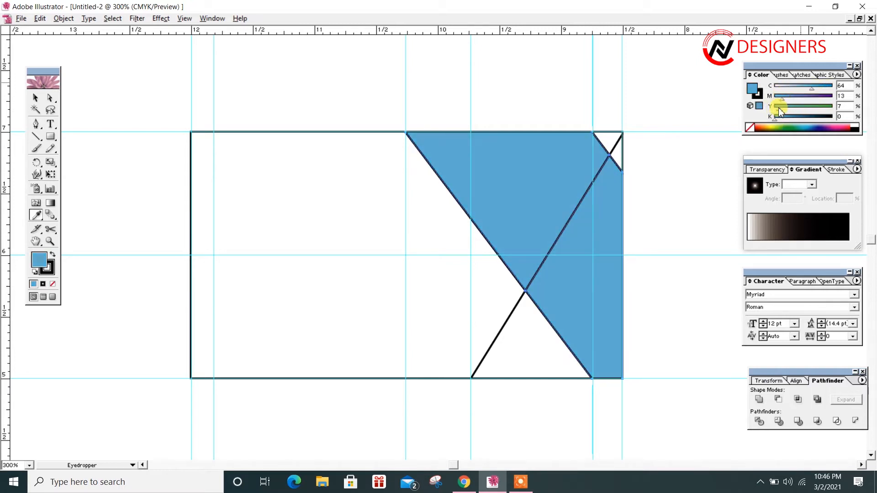
Set the large pieces' fill back to C 100, M 0, Y 0, K 0.
click(807, 124)
drag(825, 88, 833, 89)
drag(787, 99, 771, 99)
drag(782, 109, 760, 109)
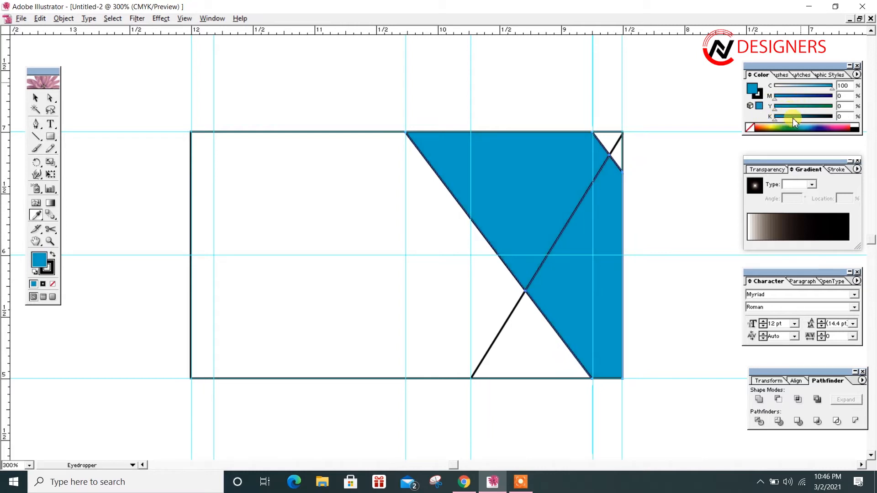
drag(792, 115, 775, 113)
mouse_move(831, 87)
mouse_down()
mouse_move(800, 87)
mouse_move(833, 87)
mouse_up()
click(784, 118)
click(781, 98)
drag(780, 100, 773, 119)
Fill the bottom triangle and the small right-edge triangle with CMYK black, K 100.
key(v)
click(617, 159)
click(856, 75)
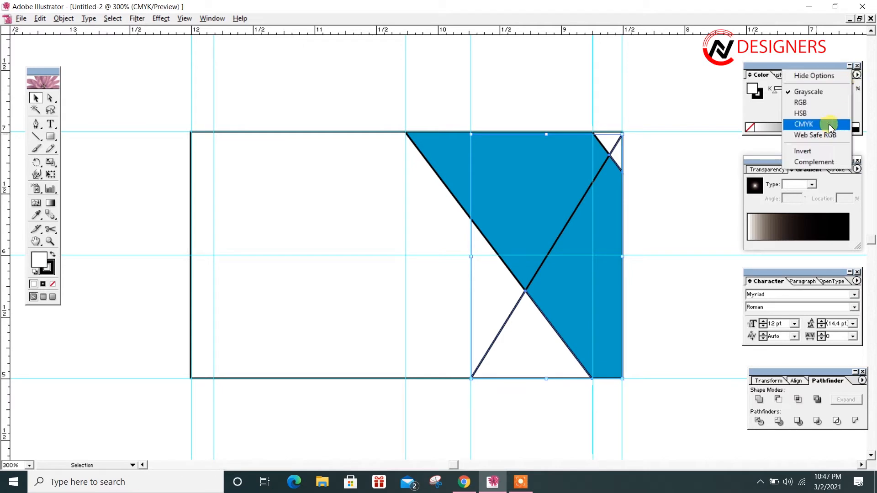
click(794, 121)
click(854, 129)
click(200, 75)
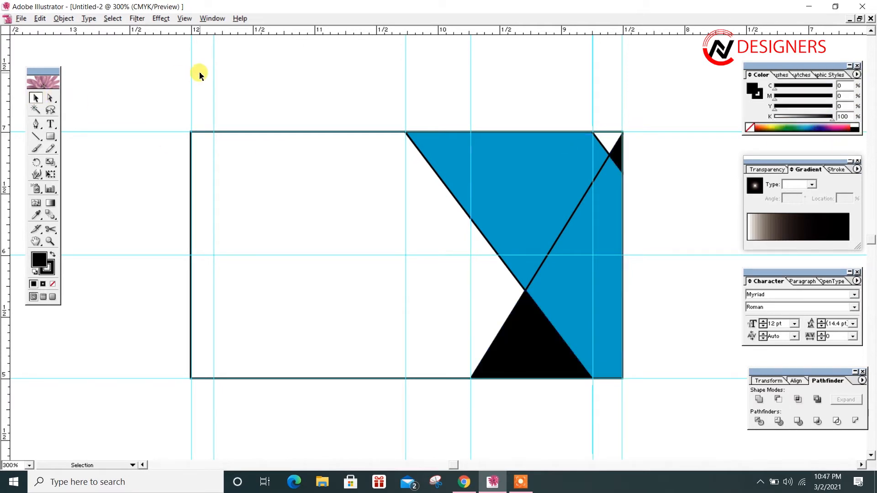
drag(648, 391, 156, 107)
click(197, 88)
right_click(257, 171)
click(194, 107)
click(192, 139)
click(52, 272)
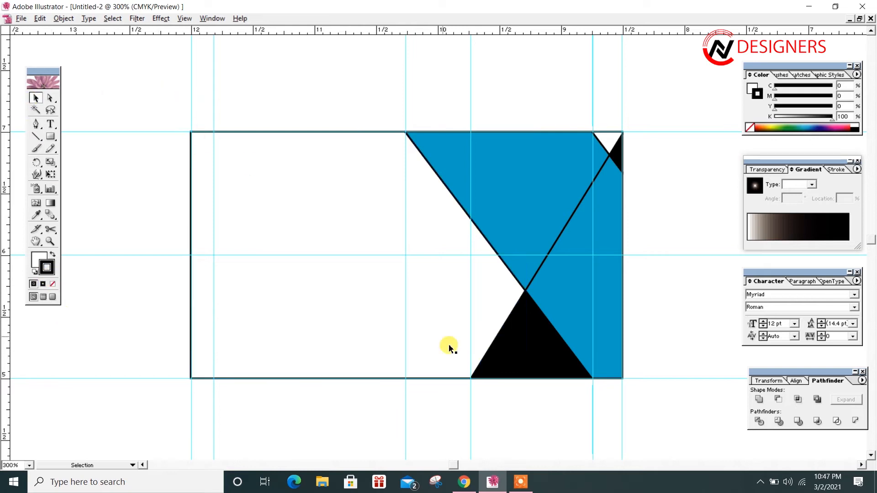
click(521, 481)
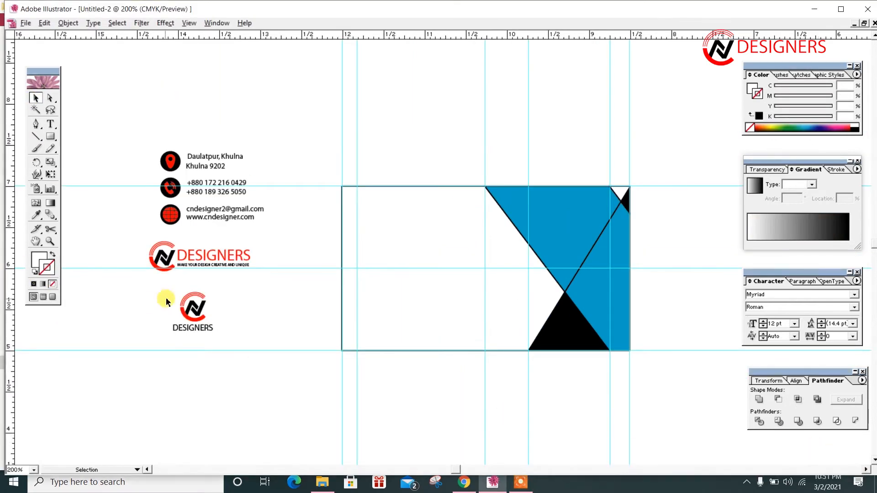
Bring the stacked DESIGNERS logo to the front and place it on the card's blue area.
right_click(199, 310)
mouse_move(245, 371)
click(292, 371)
drag(200, 310, 570, 226)
click(564, 152)
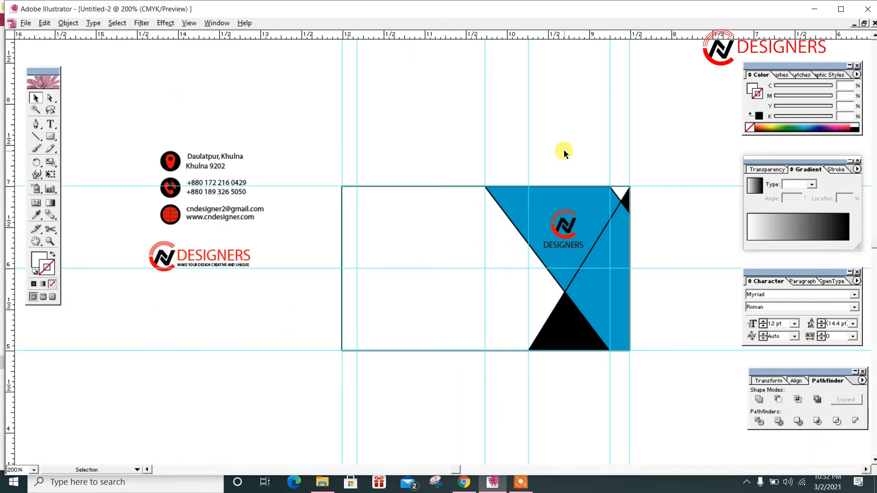
Remove the stroke from the black triangles and from the large blue pieces.
click(571, 332)
click(52, 283)
click(90, 98)
click(610, 278)
click(52, 284)
click(92, 147)
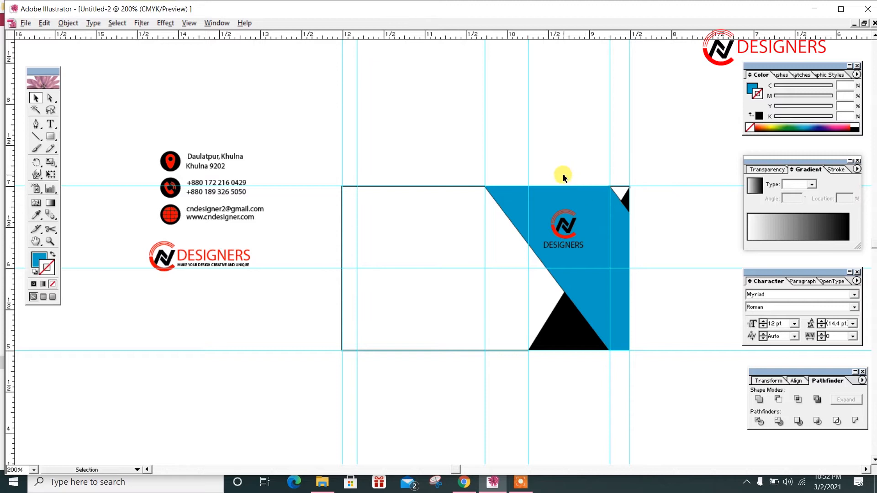
Fill the large blue pieces with the black sampled from the bottom triangle.
scroll(593, 210, down, 2)
scroll(594, 210, right, 1)
click(582, 238)
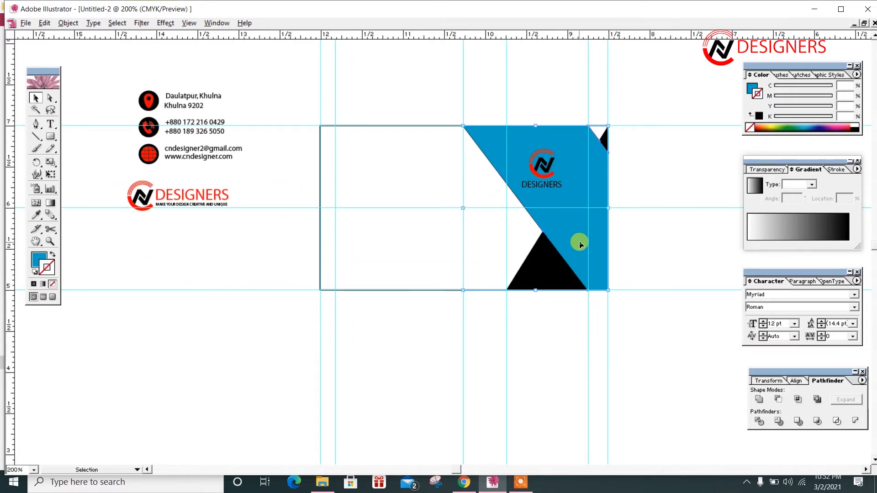
click(536, 273)
click(36, 99)
click(270, 59)
Move the stacked logo off the card to the empty area below the horizontal logo.
drag(540, 175, 180, 256)
click(233, 251)
Fill the bottom and right-edge triangles with light blue, C 73, M 0, Y 0, K 0, without a stroke.
click(537, 278)
click(807, 128)
mouse_move(820, 89)
mouse_down()
mouse_move(829, 88)
mouse_move(775, 99)
mouse_up()
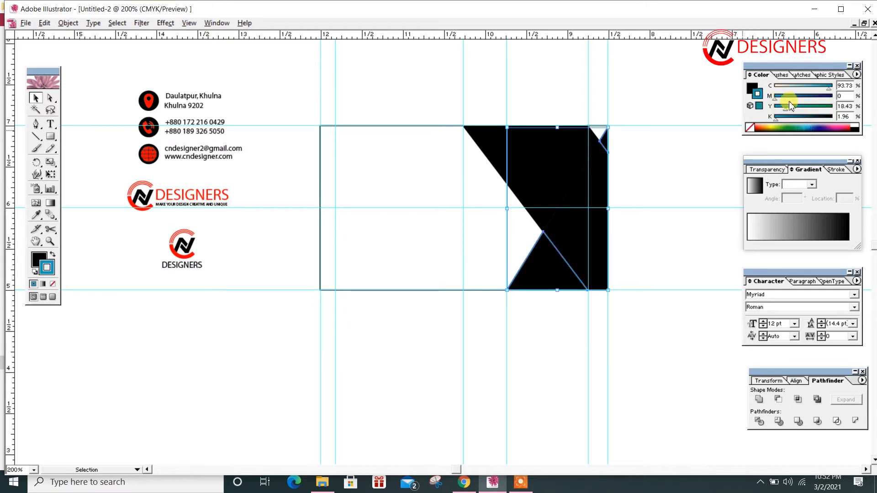
drag(829, 86, 811, 91)
click(53, 255)
click(358, 113)
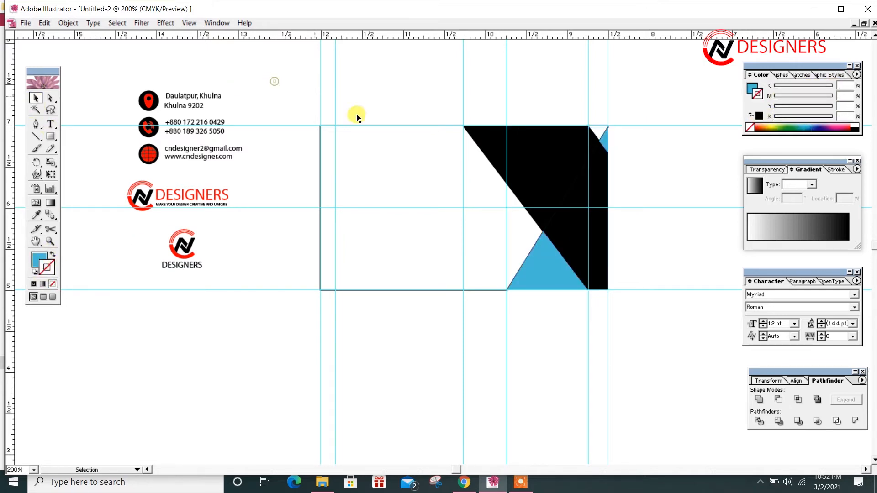
Try filling the whole stacked logo with white and undo it.
click(553, 172)
click(224, 245)
click(194, 258)
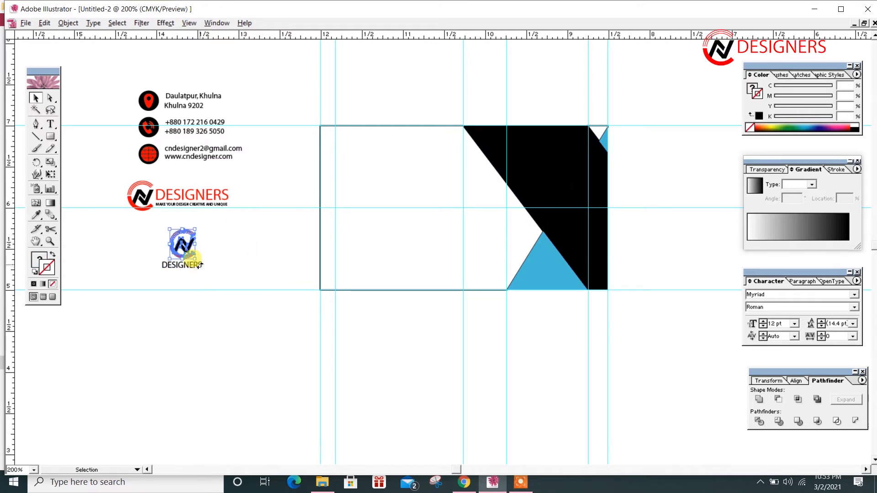
click(858, 125)
click(239, 241)
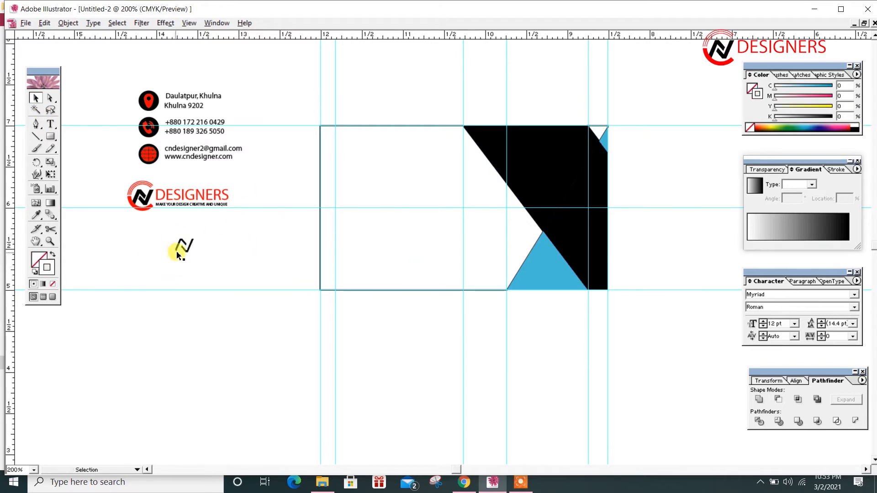
key(ctrl+z)
Ungroup the stacked logo and fill its N shape and DESIGNERS text with white.
click(246, 264)
click(190, 248)
right_click(190, 247)
click(217, 280)
click(323, 247)
click(191, 247)
click(39, 260)
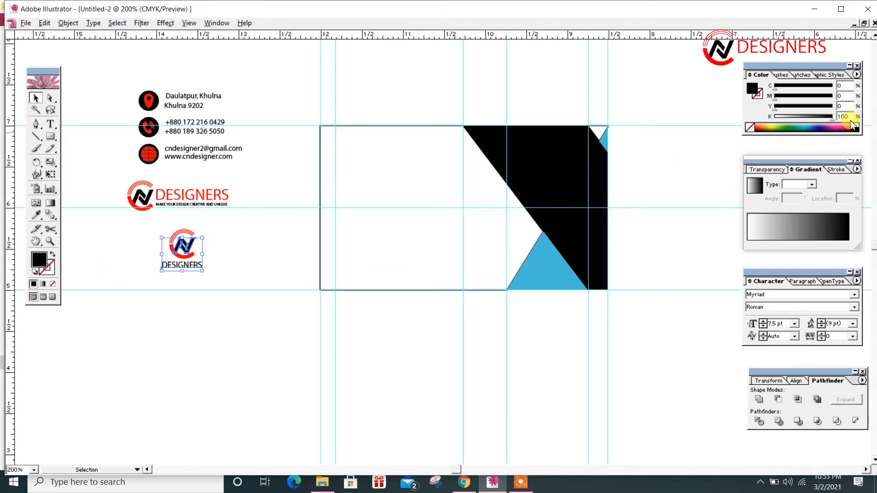
click(855, 125)
Group all parts of the stacked logo and bring the group to the front.
drag(230, 316, 118, 217)
key(ctrl+g)
right_click(192, 245)
mouse_move(209, 306)
click(275, 305)
click(247, 268)
Ungroup the stacked logo and fill its red C emblem with the light blue sampled from the card's bottom triangle.
ctrl+click(248, 268)
right_click(343, 237)
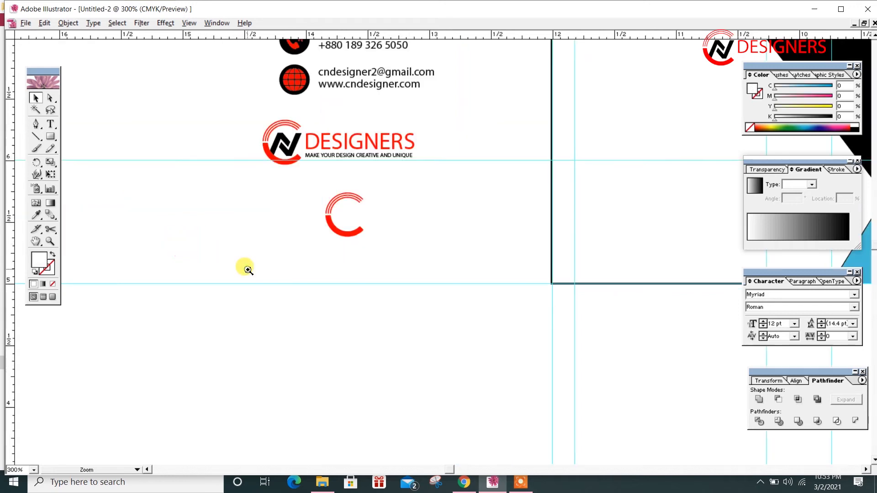
click(363, 269)
click(251, 220)
click(343, 233)
click(36, 214)
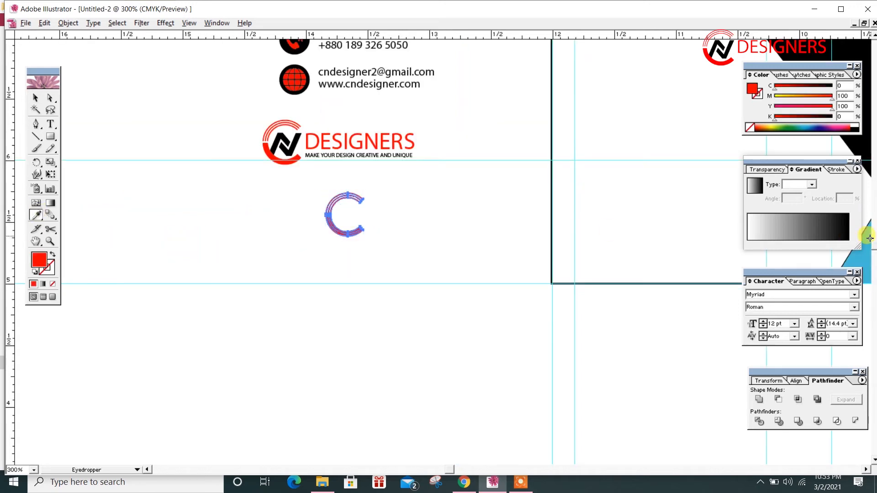
click(861, 256)
Group the recoloured C emblem, N shape and DESIGNERS text into one logo.
click(36, 97)
click(462, 373)
drag(441, 319, 243, 181)
key(ctrl+g)
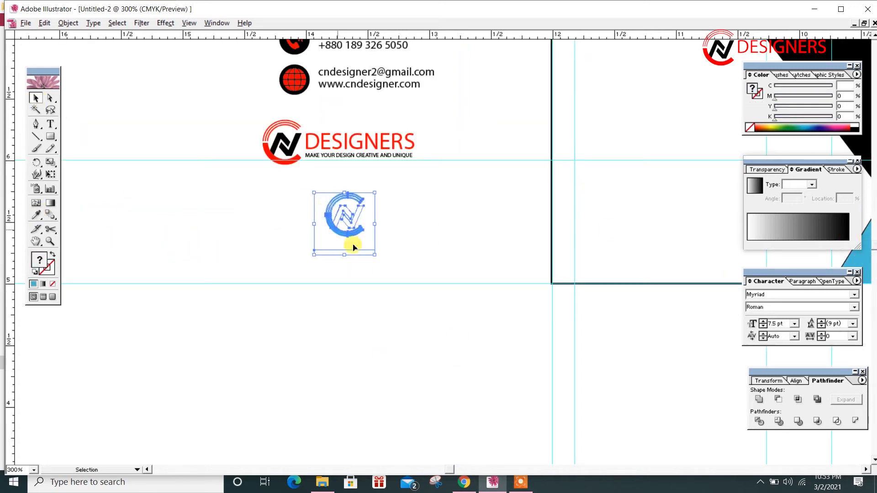
click(543, 304)
Place the recoloured stacked logo on the upper part of the card's black area.
drag(575, 291, 315, 335)
key(ctrl+minus)
drag(505, 311, 333, 355)
drag(121, 260, 489, 179)
click(637, 202)
ctrl+click(593, 203)
ctrl+click(474, 249)
drag(347, 256, 576, 206)
click(414, 156)
click(552, 178)
Enlarge the stacked logo on the black area, bringing its text to 10.45 pt.
key(ctrl+minus)
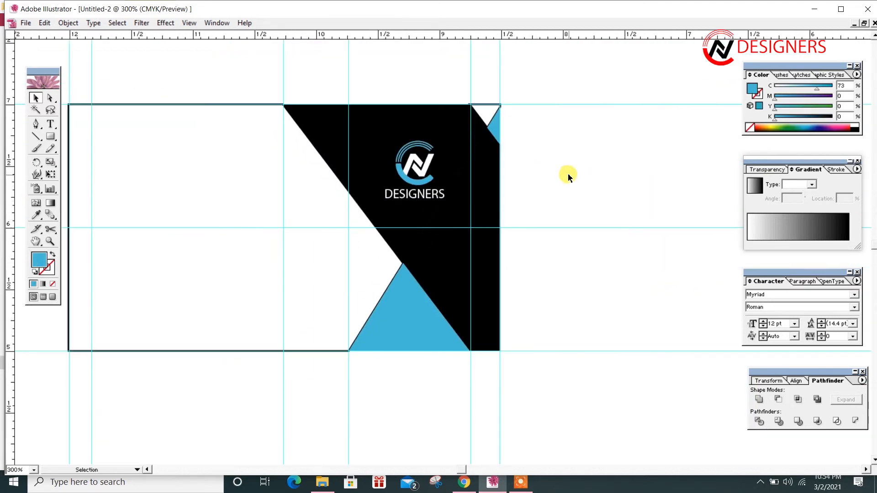
key(ctrl+minus)
click(504, 194)
drag(522, 204, 539, 218)
click(624, 202)
Nudge the stacked logo nine steps up, one step left and one step down on the black area.
click(500, 190)
key(Up)
key(Up)
key(Up)
key(Up)
key(Up)
key(Up)
key(Up)
key(Up)
key(Up)
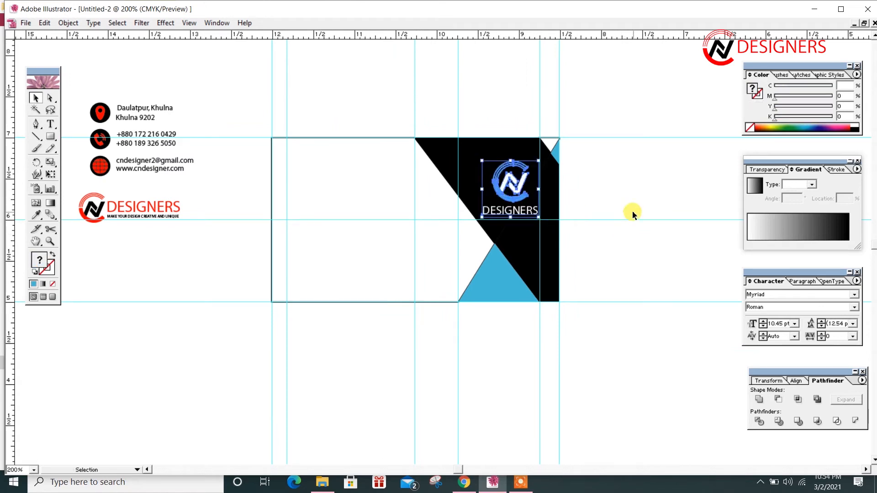
key(Left)
click(631, 210)
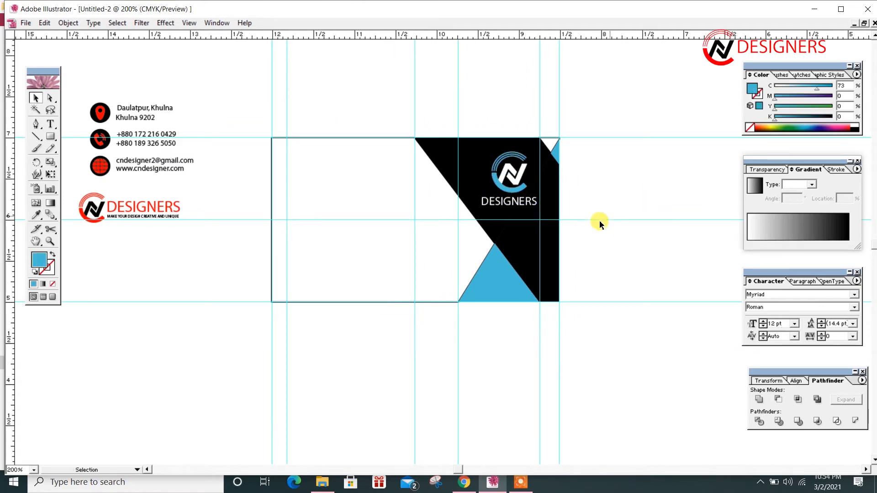
click(509, 187)
key(Down)
click(583, 185)
Draw a small light-blue hexagon with the Polygon tool in the empty area below the horizontal logo.
drag(604, 264, 655, 263)
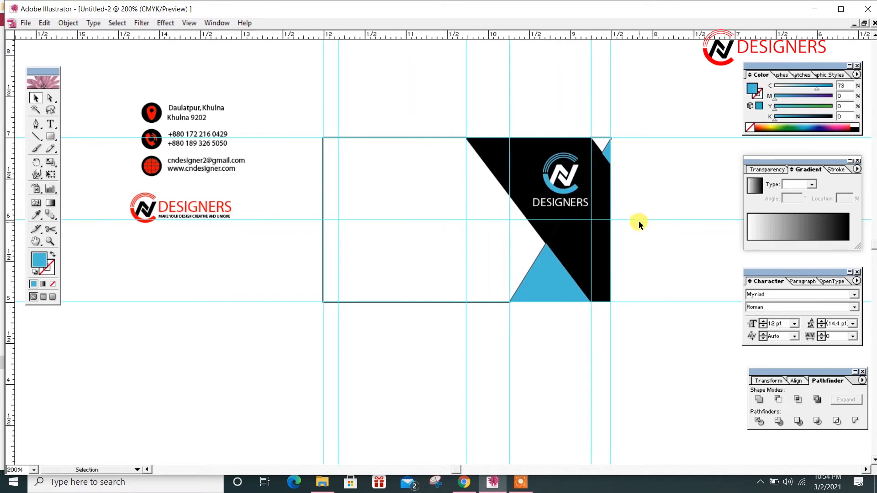
scroll(300, 306, left, 1)
scroll(299, 306, up, 1)
drag(51, 136, 106, 137)
drag(217, 284, 215, 281)
click(35, 97)
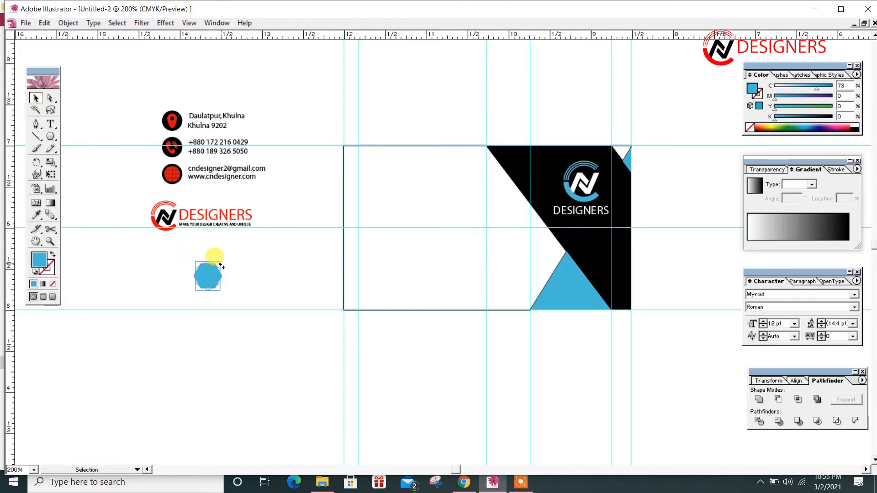
Move the light-blue hexagon aside below the horizontal logo and duplicate it downward into an evenly spaced column of four.
drag(207, 280, 133, 267)
click(232, 250)
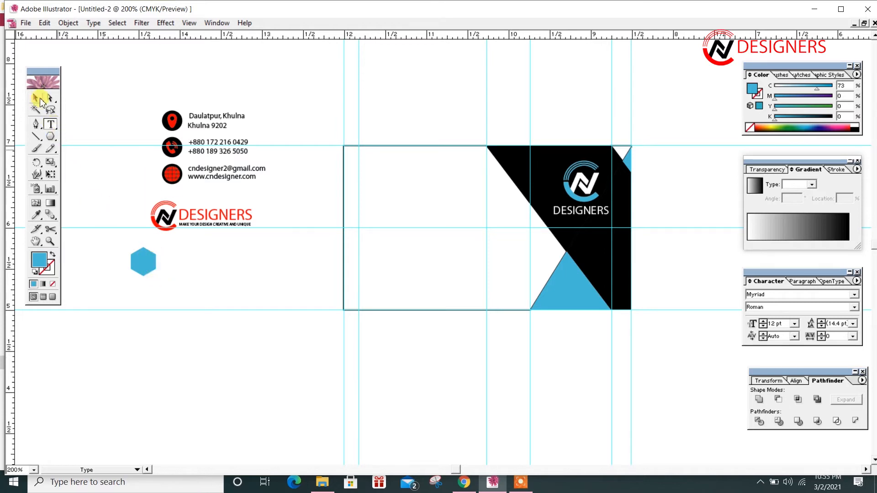
drag(143, 262, 144, 303)
key(ctrl+d)
key(ctrl+d)
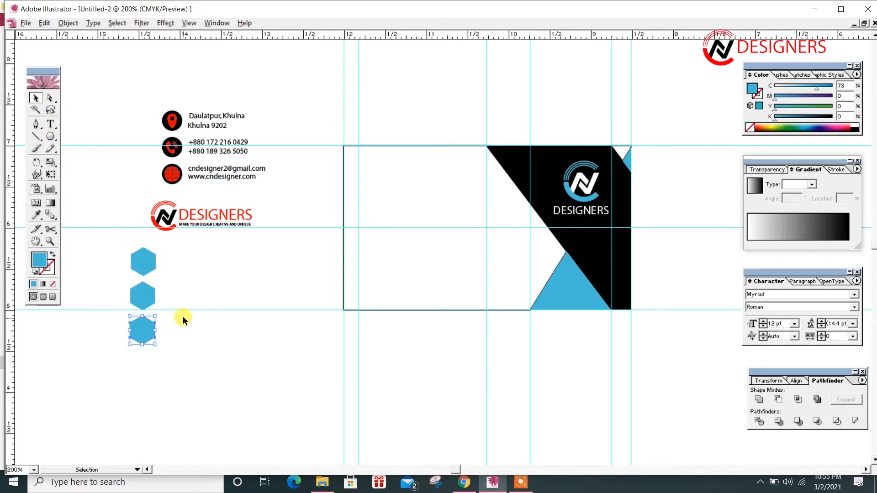
Ungroup the round location icon in the original contact block so its red pin is a separate object.
key(z)
ctrl+click(237, 274)
ctrl+click(372, 261)
drag(434, 305, 408, 363)
ctrl+alt+click(444, 262)
drag(415, 64, 381, 103)
right_click(365, 92)
click(386, 127)
click(437, 310)
right_click(365, 97)
click(386, 133)
click(410, 260)
Copy the red location pin onto the first hexagon of the column.
click(361, 92)
right_click(363, 97)
mouse_move(387, 159)
click(501, 155)
drag(361, 97, 319, 307)
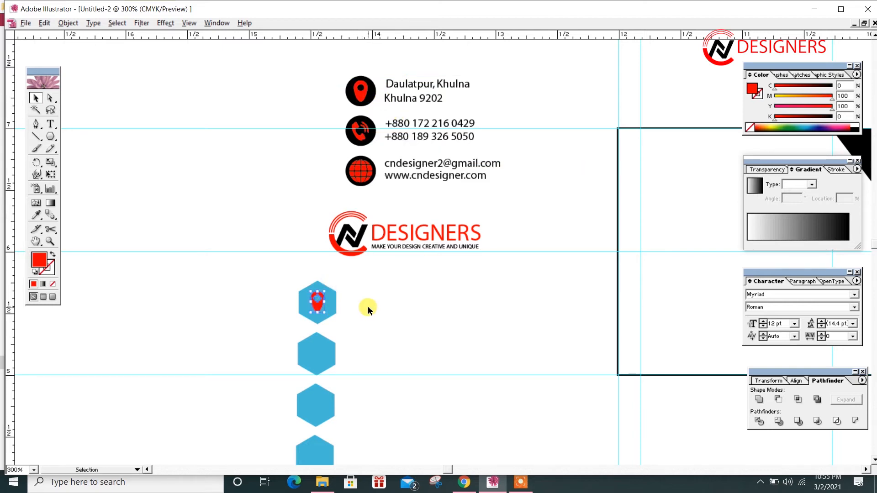
Ungroup the round phone icon in the original contact block.
click(421, 299)
drag(422, 300, 407, 269)
right_click(342, 95)
click(360, 130)
click(351, 105)
drag(347, 108, 302, 324)
key(ctrl+z)
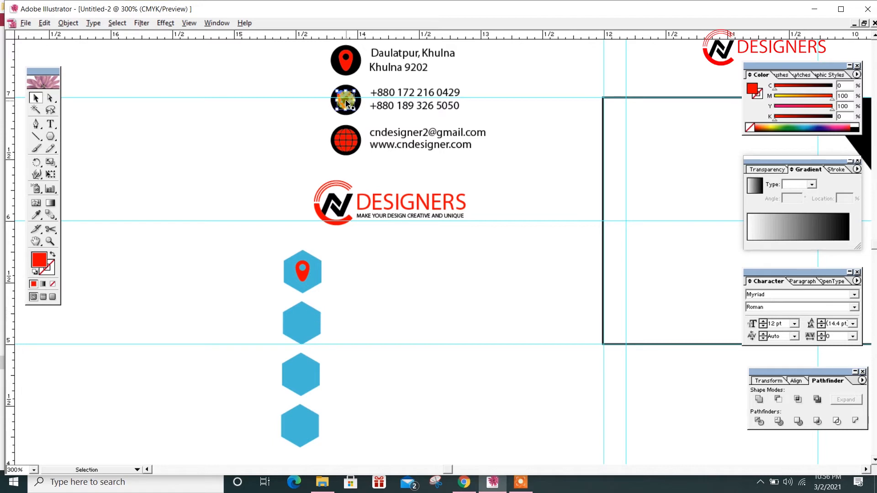
right_click(350, 102)
click(479, 192)
Ungroup the round globe icon and copy its red globe symbol onto the third hexagon.
right_click(354, 143)
click(372, 178)
right_click(351, 139)
mouse_move(380, 201)
click(441, 198)
drag(348, 142, 304, 375)
click(377, 305)
click(344, 104)
drag(344, 108, 292, 323)
key(ctrl+z)
Copy the red phone symbol from the original contact block onto the second hexagon.
drag(347, 102, 302, 325)
click(356, 315)
Recolour the pin, phone and globe symbols on the hexagons white.
key(space)
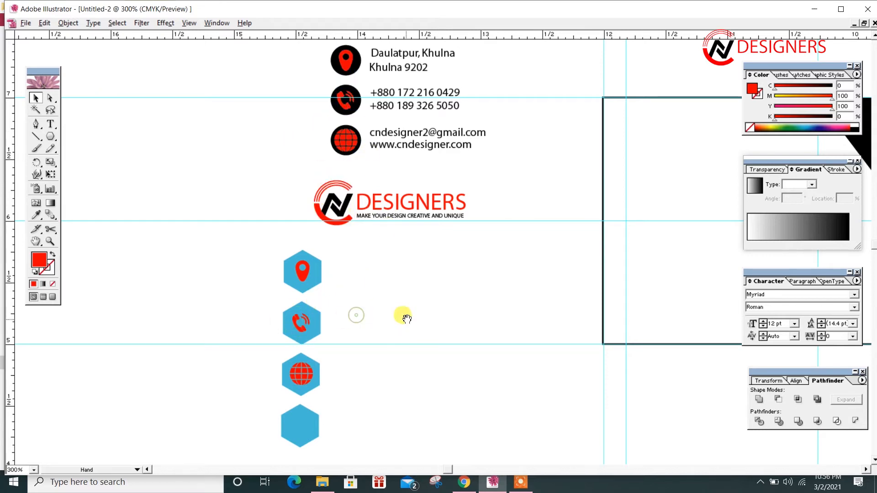
drag(406, 319, 370, 236)
click(267, 194)
shift+click(266, 249)
shift+click(263, 292)
click(37, 215)
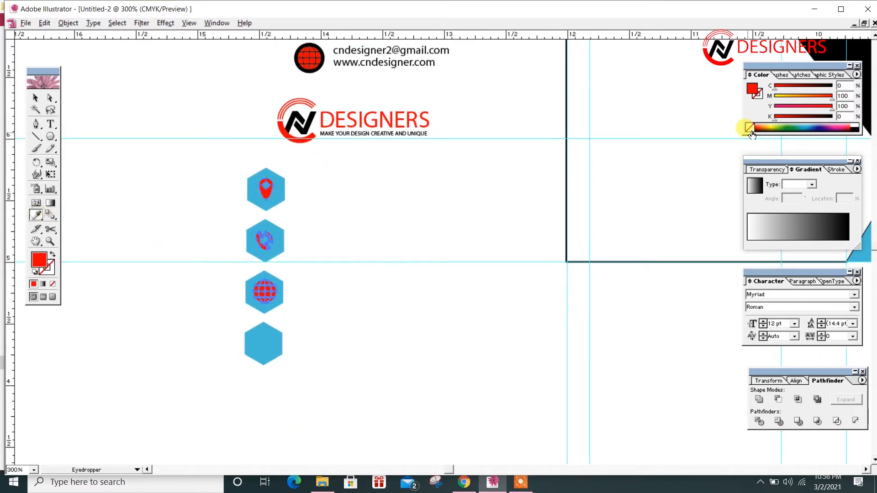
click(752, 130)
Move the empty fourth hexagon out of the column into the free area beside it.
click(36, 97)
drag(279, 347, 92, 337)
drag(331, 360, 239, 190)
click(339, 204)
Centre the pin, phone and globe symbols horizontally and vertically within their hexagons.
drag(338, 204, 260, 184)
click(798, 381)
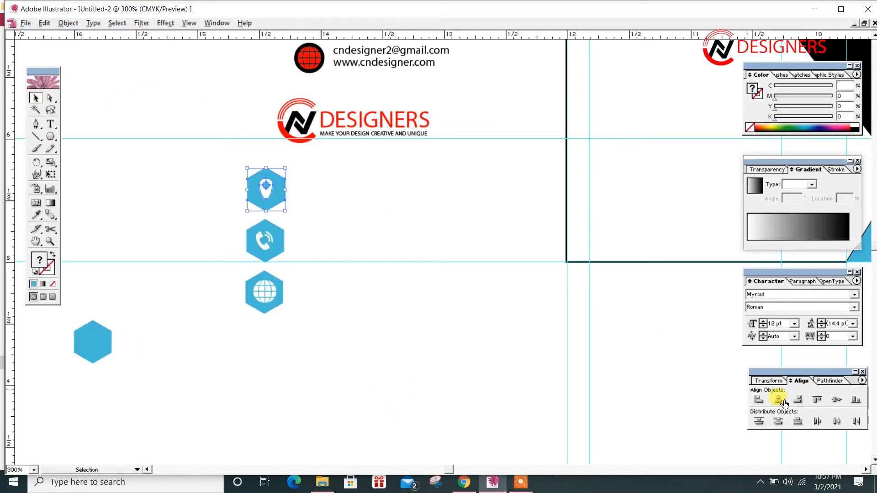
click(836, 401)
drag(362, 251, 262, 239)
click(781, 401)
click(835, 401)
click(408, 329)
drag(396, 335, 226, 271)
click(778, 401)
click(836, 401)
click(445, 312)
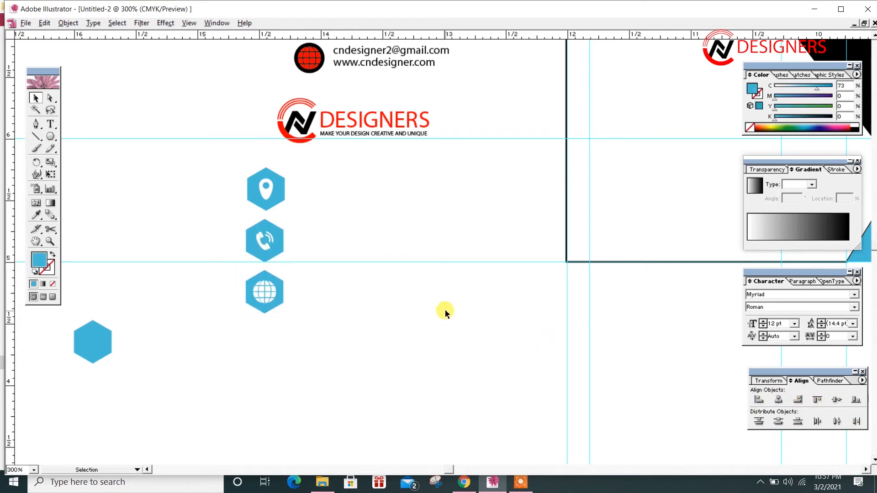
Enlarge the white pin symbol so it fills more of the first hexagon.
ctrl+click(334, 286)
ctrl+click(334, 286)
drag(513, 229, 357, 374)
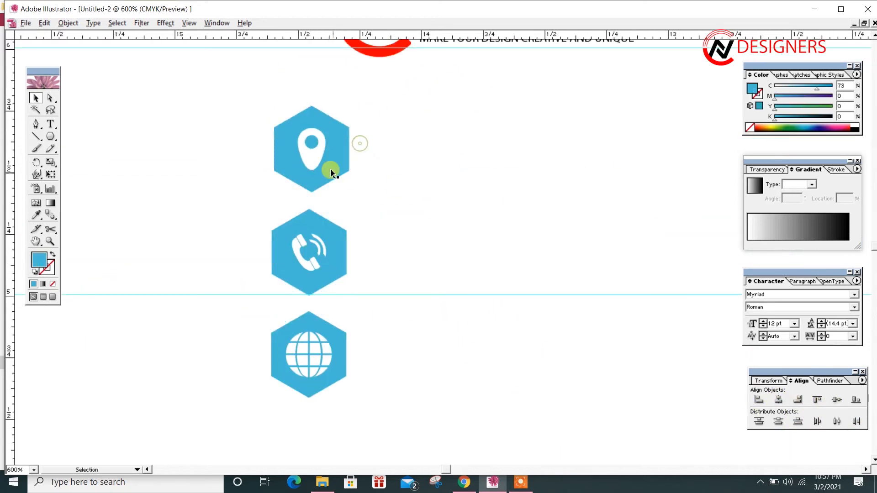
click(313, 160)
drag(326, 171, 333, 176)
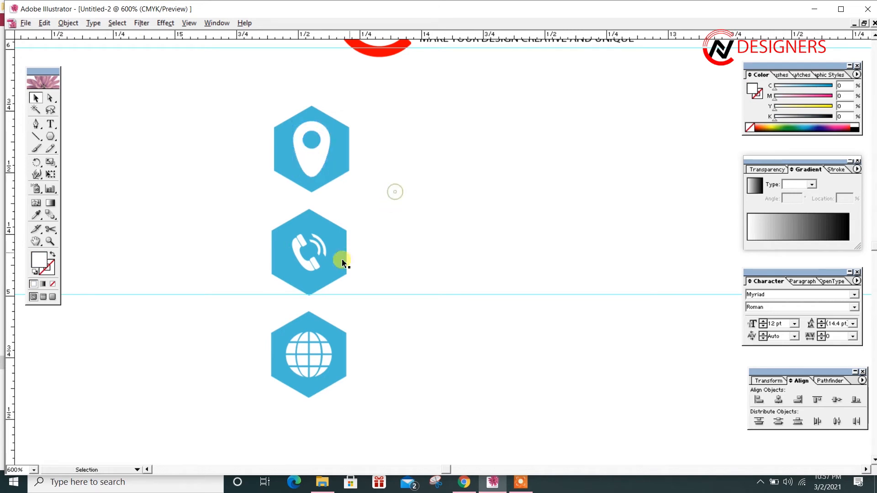
click(770, 381)
click(494, 218)
Enlarge the white phone and globe symbols inside their hexagons.
click(307, 264)
drag(326, 271, 334, 271)
click(393, 307)
drag(401, 330, 419, 295)
click(338, 321)
drag(350, 337, 356, 342)
Re-centre the enlarged globe, phone and pin symbols within their hexagons.
drag(417, 358, 293, 297)
click(800, 381)
drag(489, 231, 290, 197)
drag(468, 144, 270, 95)
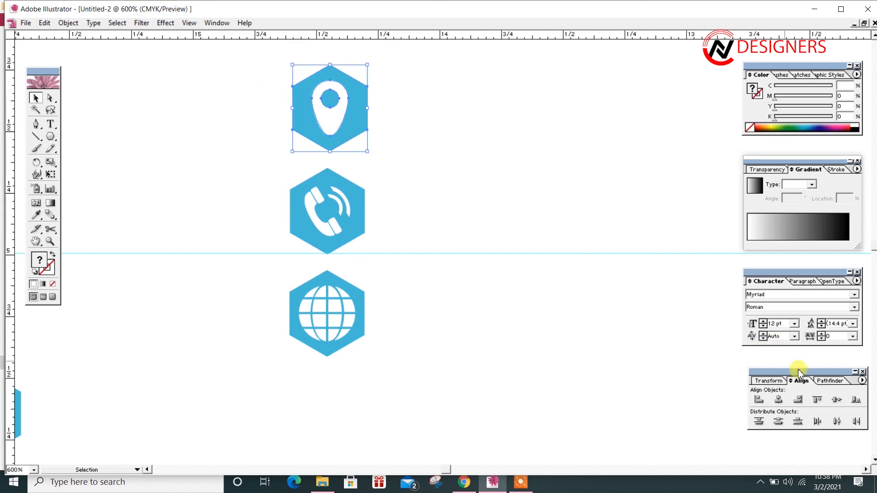
click(520, 189)
Copy the two-line address text from the original contact block to the right of the pin hexagon.
key(ctrl+minus)
drag(470, 185, 365, 286)
key(ctrl+minus)
drag(434, 235, 446, 280)
drag(418, 72, 383, 286)
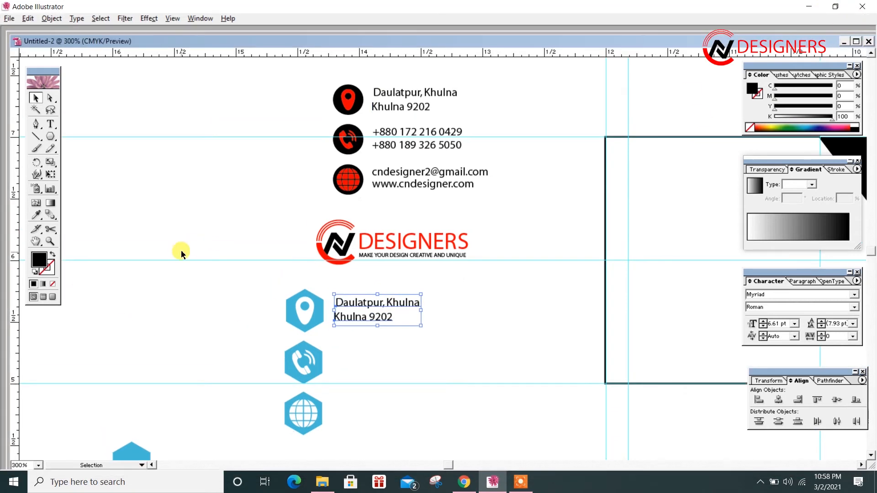
click(510, 296)
key(t)
click(330, 280)
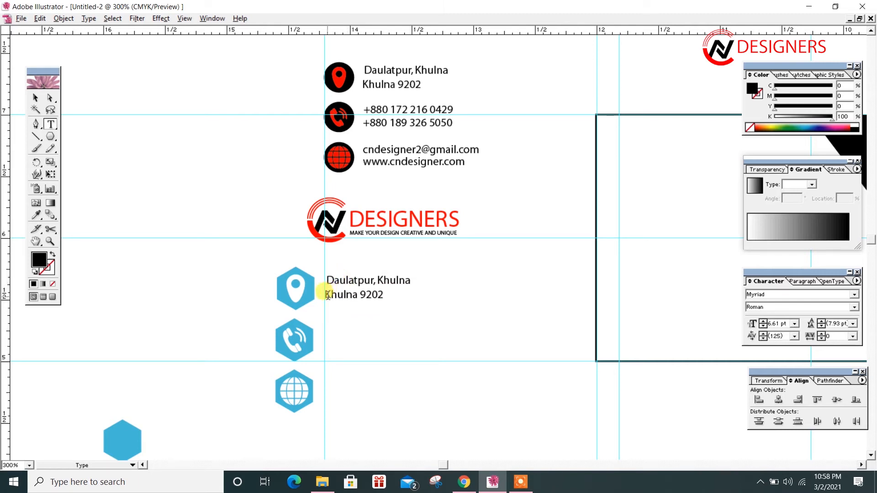
Copy the two phone-number lines to the right of the phone hexagon.
click(36, 98)
drag(353, 107, 318, 331)
click(461, 325)
Copy the e-mail and website text beside the globe hexagon, nudging it four steps left and one step up.
drag(425, 157, 398, 386)
key(Left)
key(Left)
key(Left)
key(Left)
key(Up)
Move the three hexagon icons with their contact texts together onto the lower part of the card's white area.
drag(483, 432, 227, 258)
scroll(480, 284, down, 2)
scroll(480, 284, right, 3)
drag(268, 288, 625, 210)
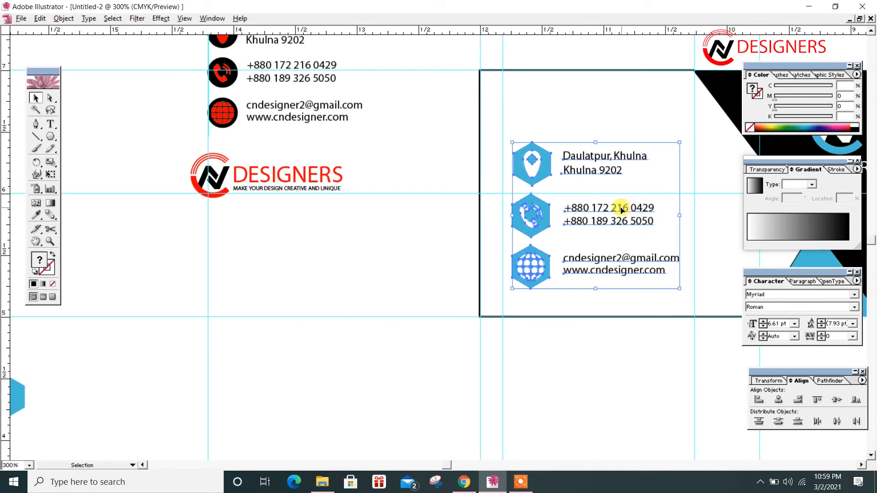
click(539, 370)
key(ctrl+minus)
drag(339, 246, 344, 246)
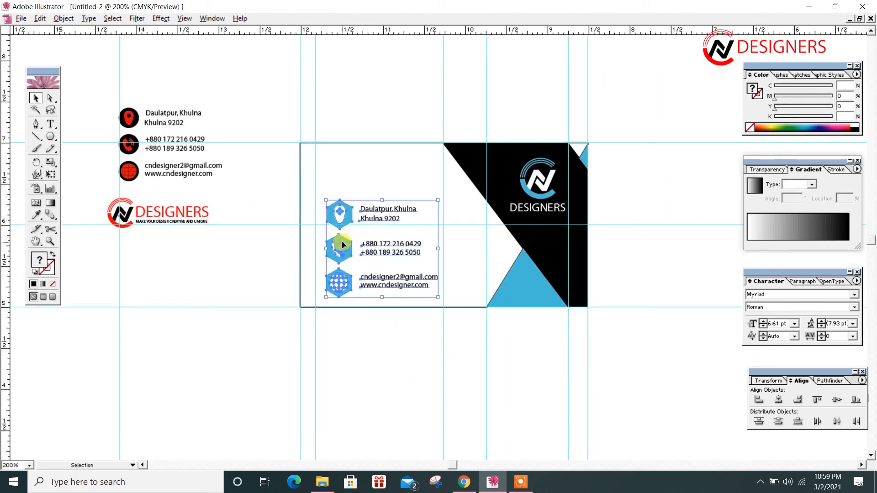
click(353, 80)
Add the text CN DESIGNERS above the original contact block, with FOUNDER & CEO below it.
drag(335, 108, 397, 138)
click(51, 123)
click(236, 104)
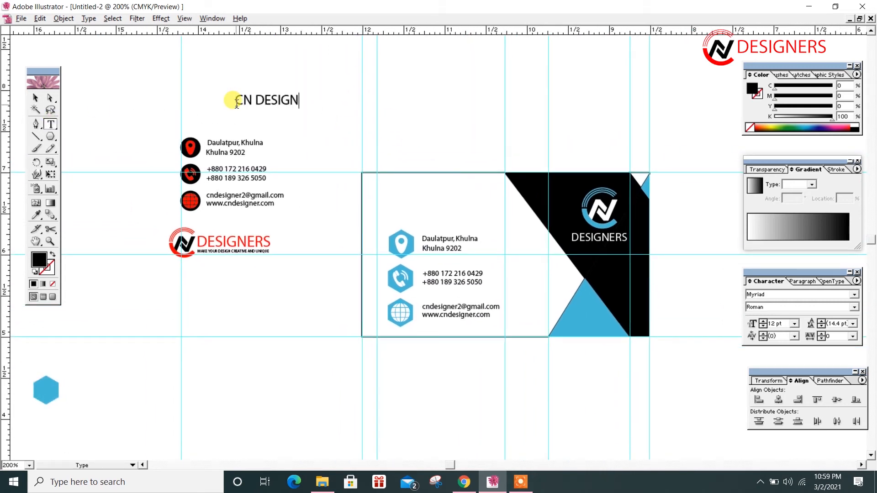
key(Return)
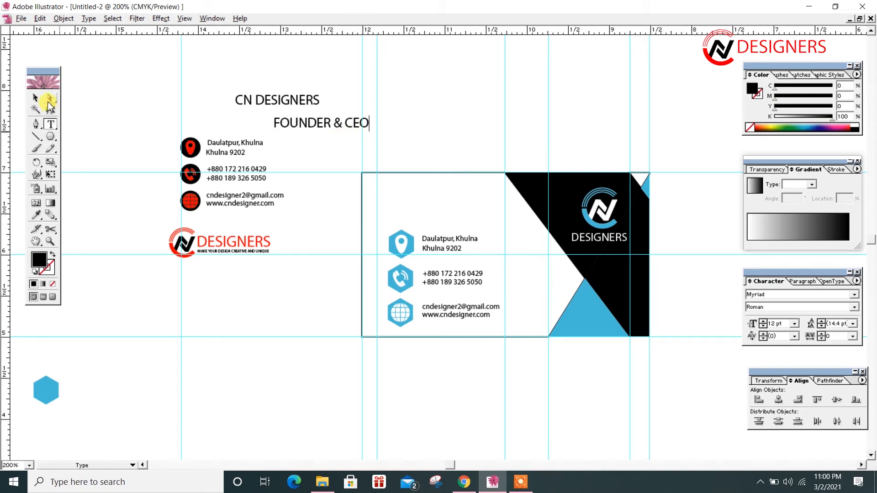
Set the FOUNDER & CEO text size to 8 pt.
drag(275, 123, 370, 120)
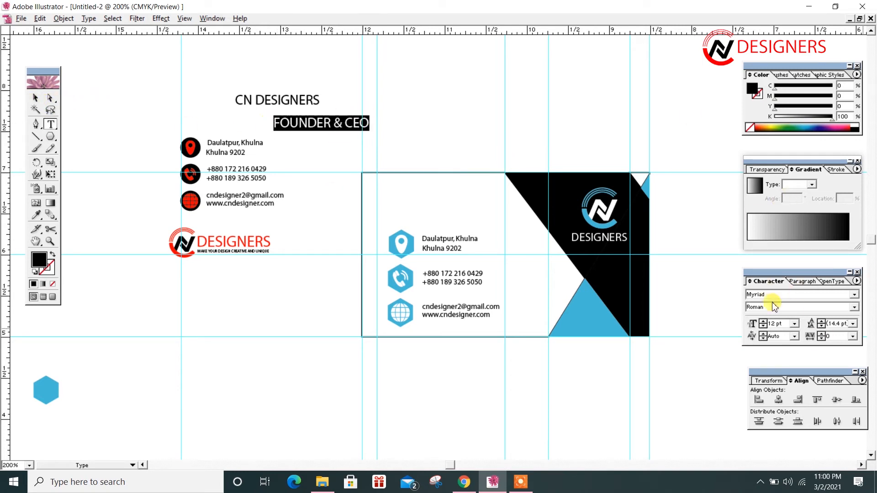
click(794, 324)
click(785, 365)
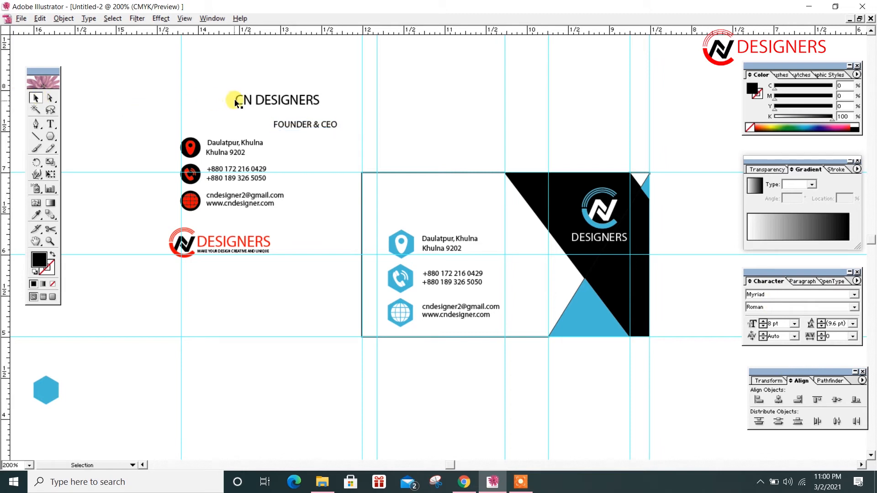
Make the CN DESIGNERS text Bold and set its size to 14 pt.
drag(235, 99, 321, 101)
click(860, 305)
click(843, 325)
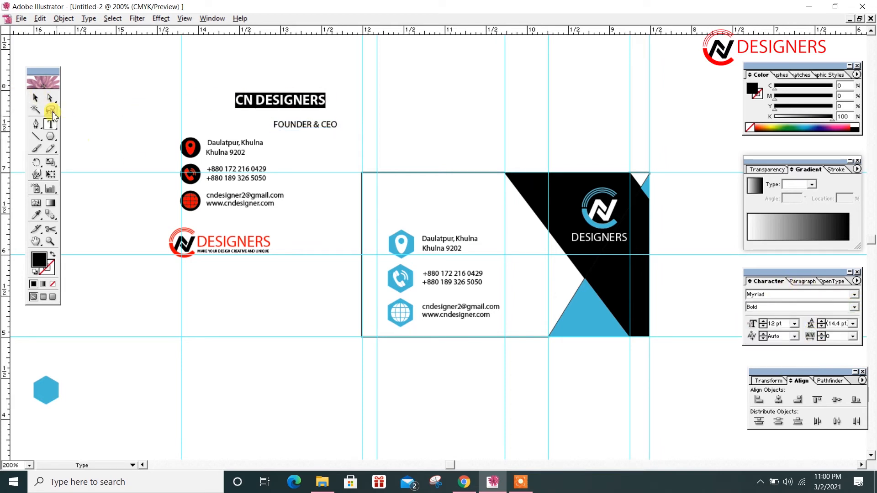
click(793, 323)
click(783, 395)
key(Escape)
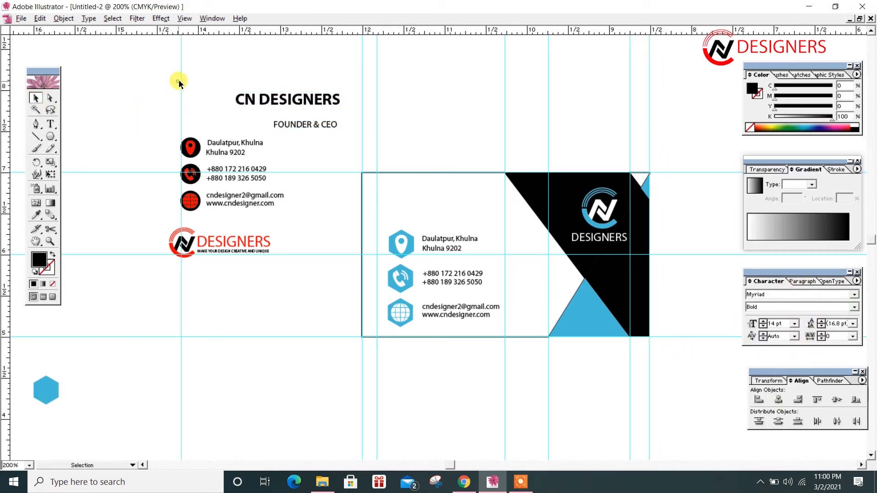
Recolour the FOUNDER & CEO text with the light blue sampled from the spare hexagon.
double_click(277, 123)
key(ctrl+a)
click(36, 215)
click(49, 382)
Nudge the FOUNDER & CEO text ten steps up and one step down to sit close beneath CN DESIGNERS.
click(37, 97)
key(Up)
key(Up)
key(Up)
key(Up)
key(Up)
key(Up)
key(Up)
key(Up)
key(Up)
key(Up)
click(355, 137)
click(313, 113)
key(Down)
Move the CN DESIGNERS and FOUNDER & CEO texts together onto the card's white area above the contact details, aligned to the inner vertical guide.
click(345, 76)
drag(357, 122, 312, 74)
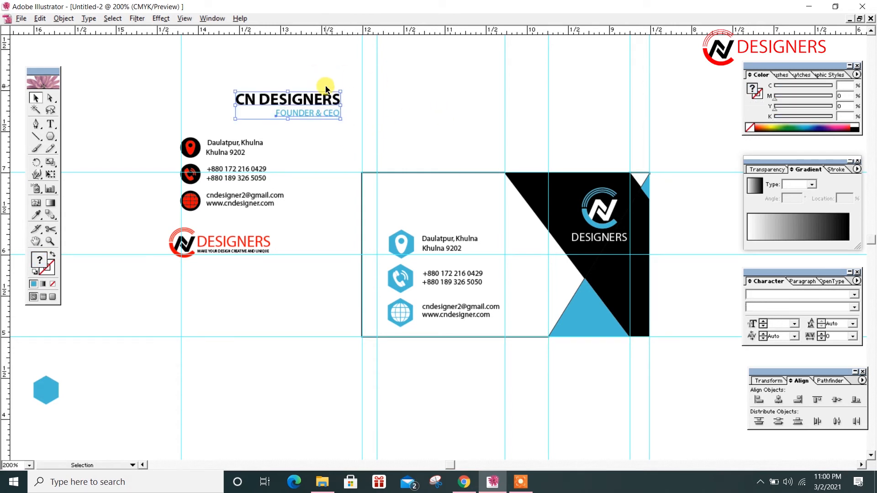
key(shift+Down)
key(shift+Down)
key(shift+Down)
key(shift+Down)
key(shift+Down)
key(shift+Down)
key(shift+Down)
key(shift+Down)
key(shift+Down)
key(shift+Right)
key(shift+Right)
key(shift+Right)
key(shift+Right)
key(shift+Right)
key(shift+Right)
key(shift+Right)
key(shift+Right)
key(shift+Right)
key(shift+Right)
key(Right)
key(Right)
key(Right)
key(Right)
key(Right)
key(Right)
key(Right)
key(Right)
key(Right)
key(Right)
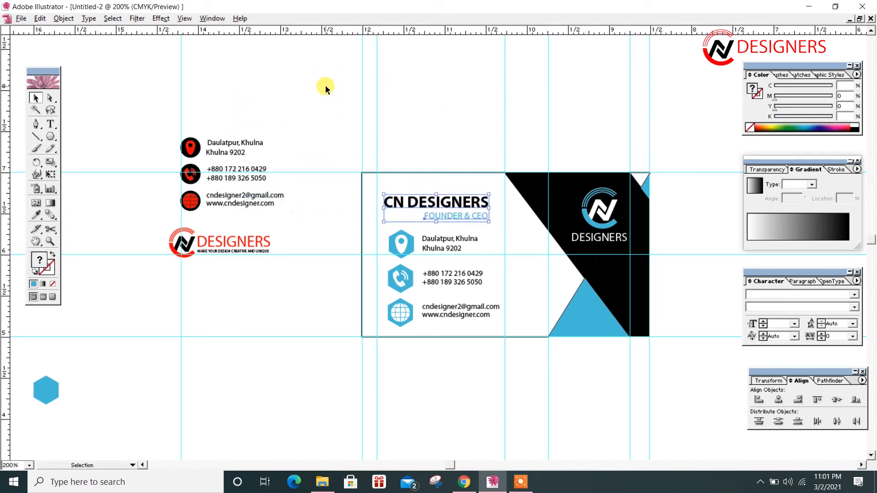
click(431, 110)
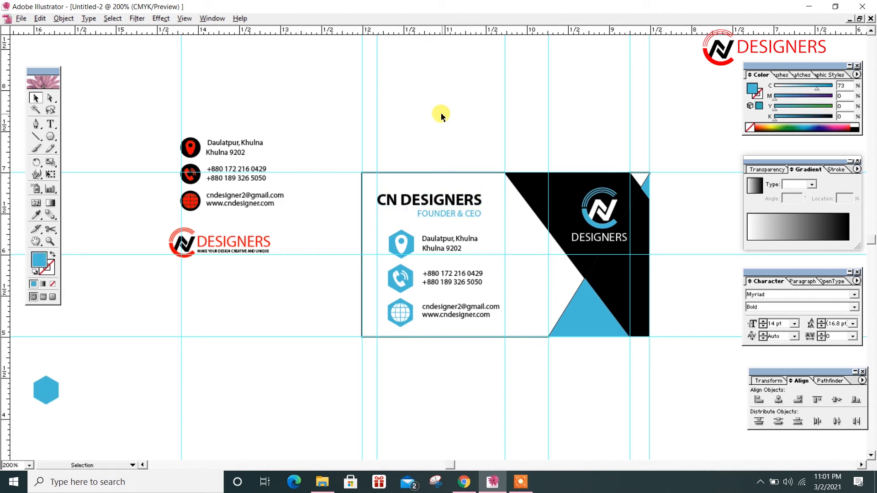
Duplicate the whole finished card and place the copy beside the original at the same height.
click(470, 203)
click(442, 96)
drag(495, 128, 440, 104)
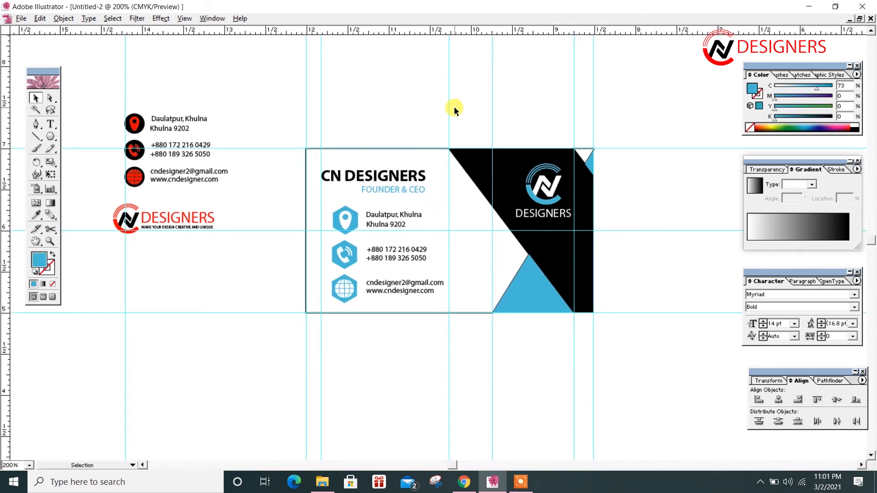
drag(302, 113, 382, 124)
drag(222, 280, 313, 101)
drag(341, 127, 332, 265)
drag(286, 322, 288, 121)
scroll(369, 172, down, 3)
scroll(370, 171, right, 5)
drag(492, 403, 137, 170)
scroll(402, 225, right, 5)
drag(231, 231, 557, 235)
drag(7, 233, 296, 309)
click(309, 309)
click(398, 154)
key(Delete)
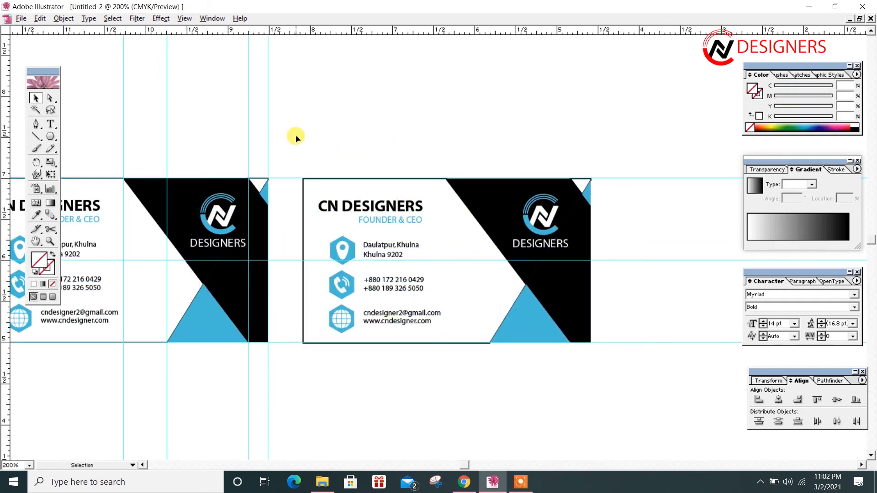
Add a vertical guide at the 7 1/2 ruler mark and move the card copy so its outer edge meets it.
drag(6, 128, 352, 174)
drag(391, 151, 306, 155)
click(421, 225)
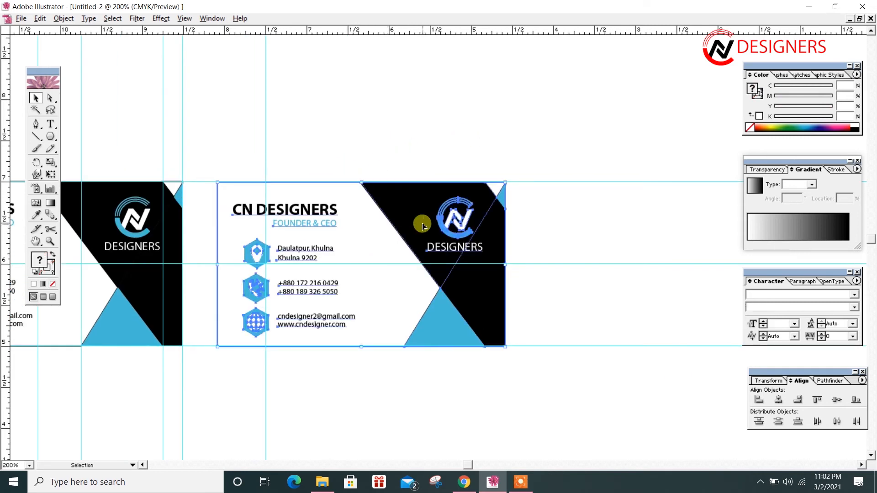
key(shift+Right)
key(shift+Right)
key(shift+Right)
key(shift+Right)
key(Right)
key(Right)
key(Right)
click(388, 132)
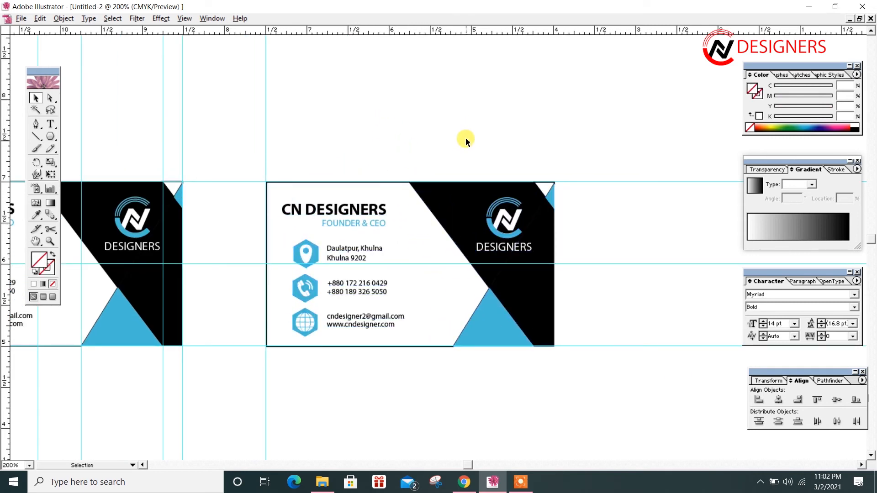
Rotate the card copy by 180 degrees.
click(526, 194)
drag(557, 177, 326, 320)
click(412, 165)
Ungroup the rotated card copy and delete its contact details, title and logo, keeping only the background shapes.
click(450, 234)
key(ctrl+shift+g)
click(485, 150)
click(516, 239)
key(Delete)
click(525, 323)
key(Delete)
click(325, 298)
key(Delete)
Move the red DESIGNERS logo with its tagline onto the white area of the second card.
key(space)
drag(348, 145, 809, 268)
drag(271, 230, 274, 235)
drag(162, 174, 271, 207)
click(331, 239)
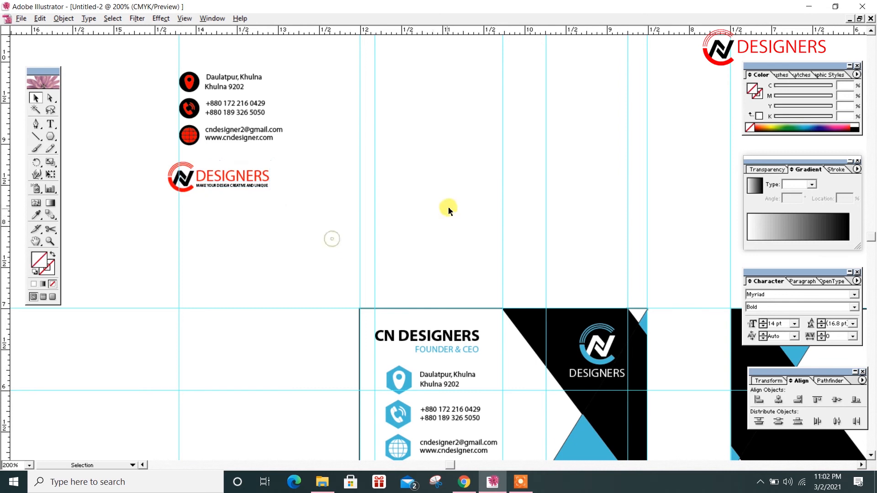
key(space)
drag(447, 210, 398, 209)
drag(135, 176, 635, 246)
drag(643, 288, 226, 228)
drag(419, 228, 350, 227)
drag(149, 191, 340, 336)
Bring the red DESIGNERS logo to the front of the second card's shapes.
right_click(340, 330)
mouse_move(371, 388)
click(434, 389)
click(575, 284)
Ungroup the DESIGNERS logo on the second card twice so its individual parts can be selected.
ctrl+click(540, 353)
drag(117, 253, 496, 307)
click(510, 287)
right_click(510, 286)
click(530, 319)
click(254, 289)
click(519, 272)
right_click(519, 272)
click(539, 304)
click(271, 278)
Recolour the logo's DESIGNERS lettering with the black sampled from the second card's diagonal shape.
click(548, 268)
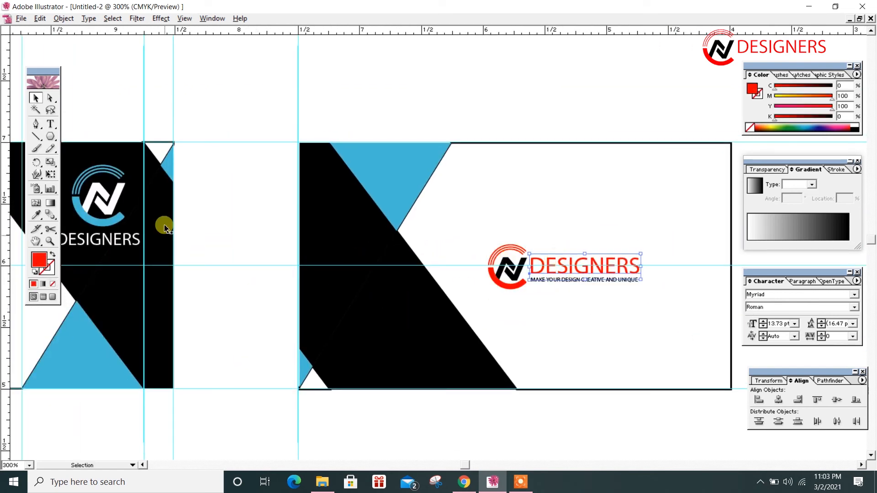
click(37, 216)
click(348, 220)
click(35, 98)
click(236, 120)
Recolour the second card's logo ring and tagline with the light blue sampled from the first card's logo and triangle.
click(497, 279)
click(36, 215)
click(94, 220)
click(36, 98)
click(223, 120)
click(565, 281)
click(37, 216)
click(85, 321)
click(36, 98)
click(219, 114)
Select the recoloured logo's ring, monogram and lettering and regroup them as one object.
click(523, 265)
shift+click(510, 286)
click(526, 132)
click(522, 266)
shift+click(510, 286)
shift+click(536, 270)
click(568, 115)
drag(586, 126, 491, 112)
Add a vertical guide through the logo's centre on the second card and enlarge the logo proportionally about that centre.
key(ctrl+minus)
drag(518, 137, 487, 139)
drag(488, 140, 529, 185)
drag(7, 274, 427, 320)
click(474, 250)
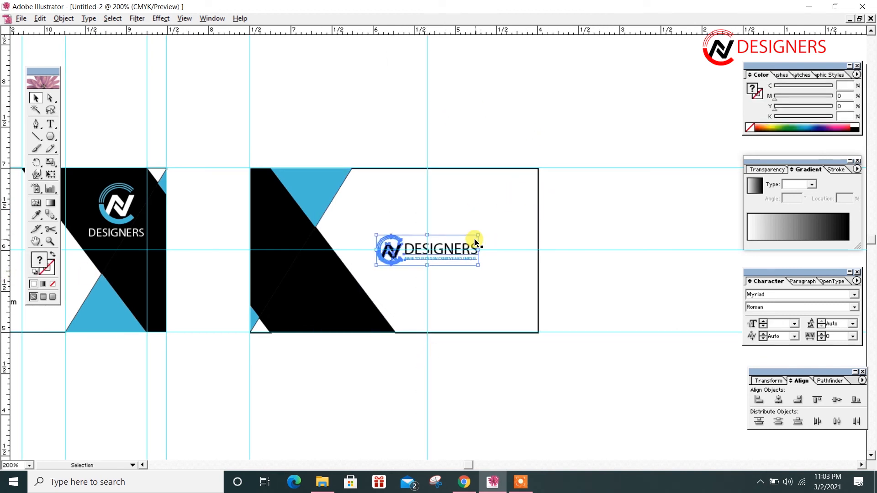
drag(479, 266, 501, 274)
click(590, 195)
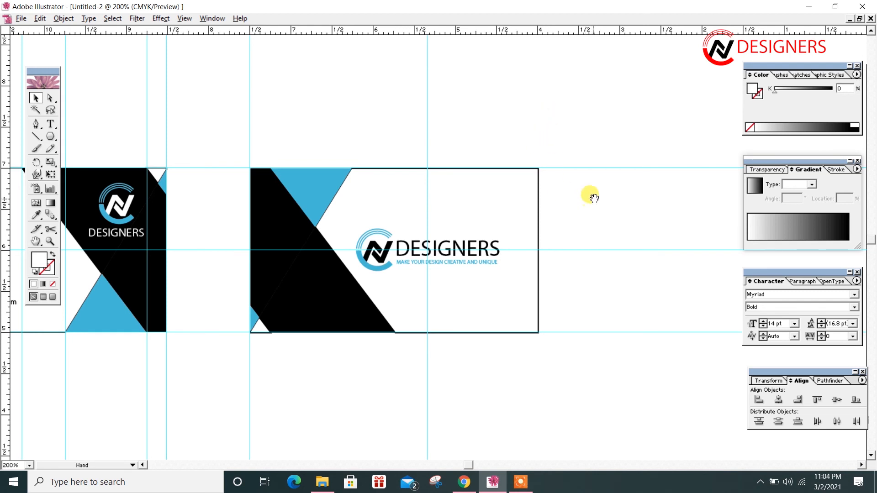
drag(594, 198, 650, 166)
drag(442, 335, 552, 329)
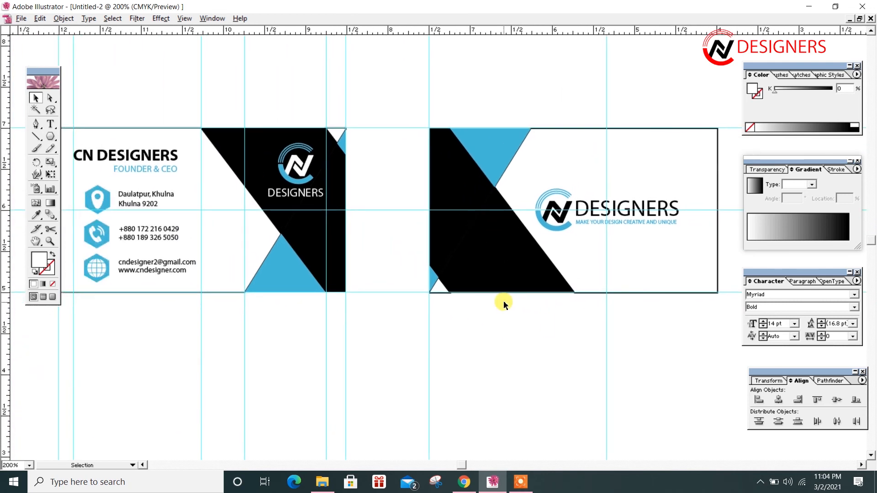
click(521, 482)
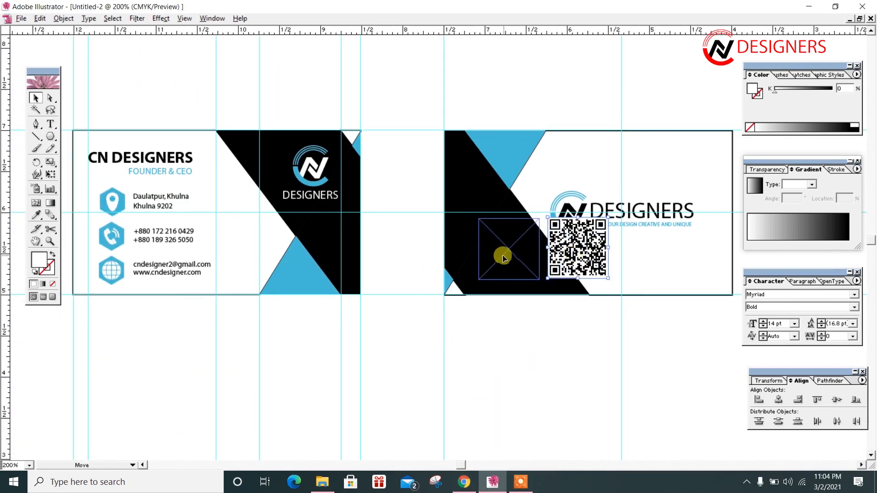
Move the QR code onto the lower black area of the second card and shrink it to fit there.
drag(503, 252, 506, 254)
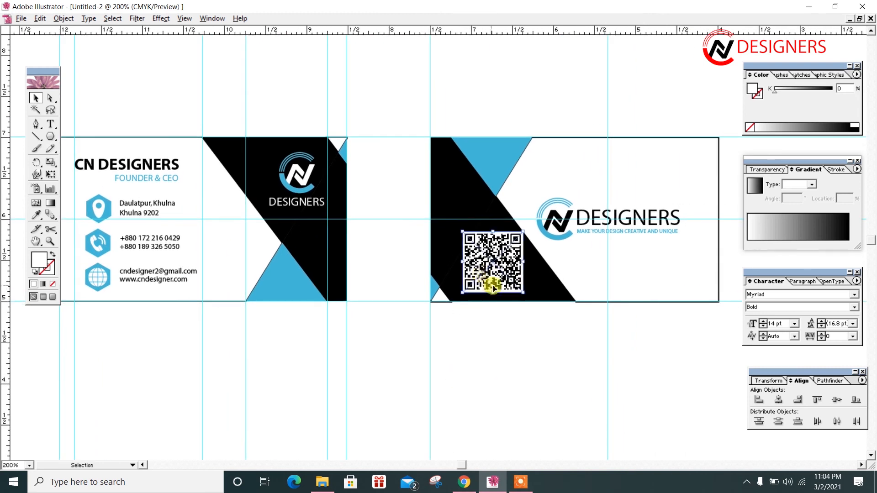
drag(511, 274, 504, 274)
key(shift+Down)
key(Right)
key(Right)
key(Right)
key(Right)
click(534, 347)
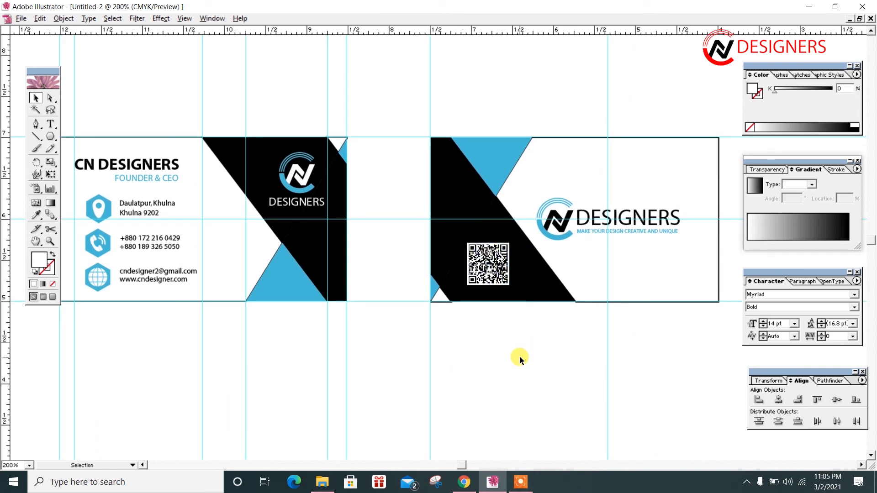
Remove the black outline stroke from the white background rectangles of both business cards.
scroll(402, 346, left, 2)
drag(402, 346, 116, 121)
click(214, 352)
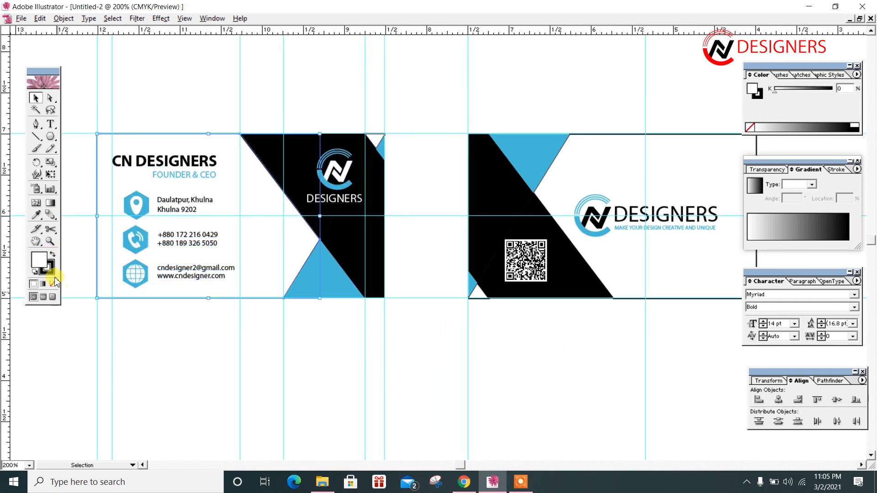
drag(403, 347, 83, 100)
click(83, 100)
scroll(365, 119, right, 5)
click(499, 260)
click(230, 405)
drag(268, 328, 258, 297)
click(52, 284)
click(228, 371)
Select the complete artwork of each business card and group it as one object.
mouse_move(666, 356)
mouse_down()
mouse_move(591, 350)
mouse_move(242, 155)
mouse_up()
mouse_move(608, 357)
mouse_down()
mouse_move(436, 304)
mouse_move(321, 254)
mouse_up()
click(369, 312)
drag(569, 358, 746, 375)
drag(601, 378, 656, 346)
drag(726, 342, 620, 328)
drag(668, 368, 295, 86)
click(368, 342)
drag(402, 355, 467, 382)
drag(626, 395, 182, 178)
click(286, 370)
Draw a background rectangle about 8.6 by 4.3 inches in an empty area, large enough to hold both cards.
drag(639, 114, 217, 343)
drag(451, 210, 399, 454)
mouse_move(112, 53)
mouse_down()
mouse_move(143, 243)
mouse_move(642, 384)
mouse_move(821, 404)
mouse_up()
drag(535, 188, 292, 213)
drag(303, 245, 408, 244)
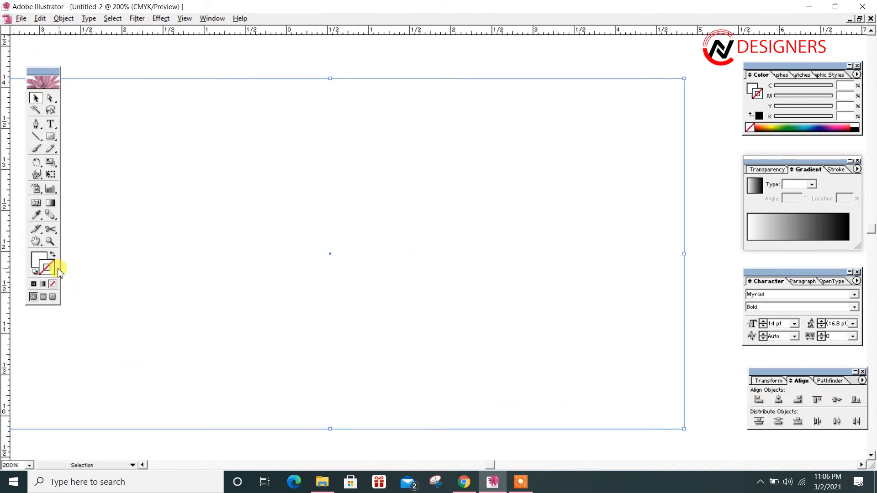
Fill the background rectangle with a radial gradient from white to yellow (C 1.57, M 5.88, Y 90.98, K 0).
click(43, 284)
click(811, 184)
click(856, 75)
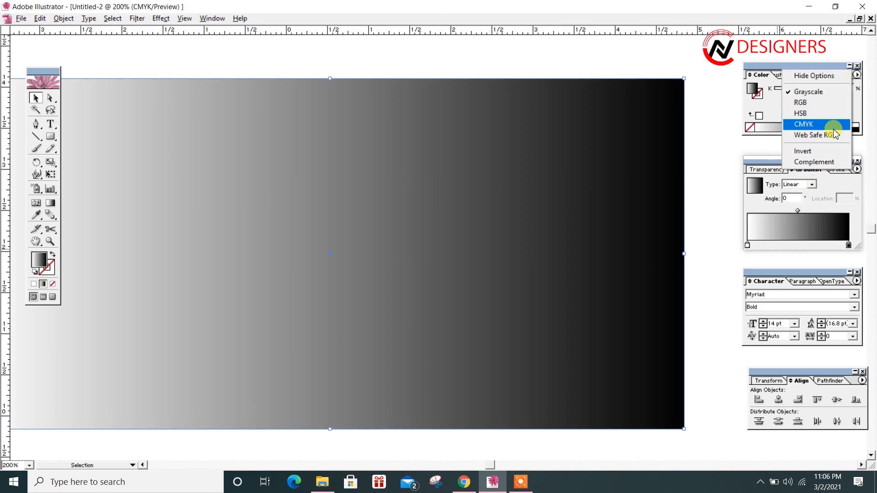
click(845, 127)
click(848, 246)
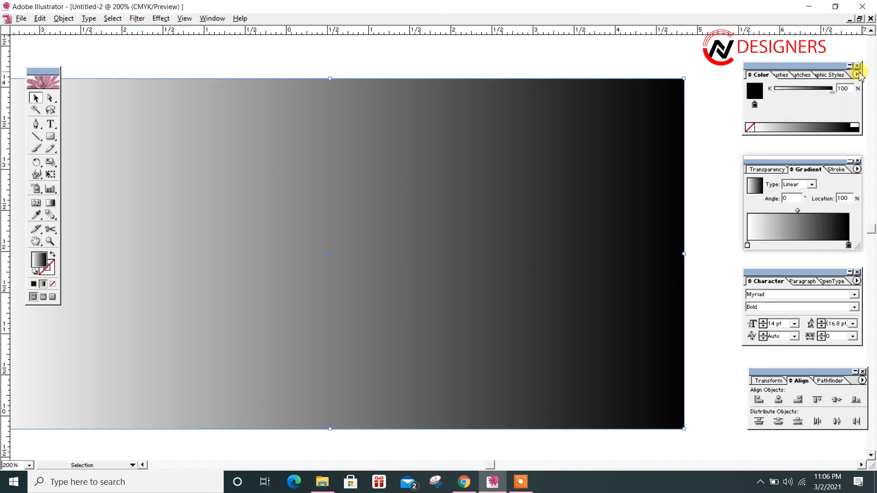
click(856, 75)
click(829, 127)
click(770, 127)
click(813, 184)
click(800, 200)
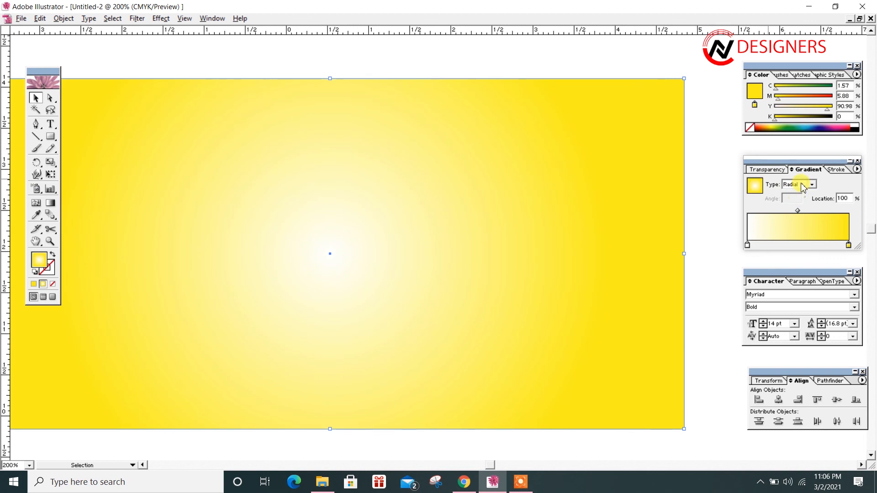
Arrange the yellow gradient rectangle behind the cards and move both cards together onto it.
key(ctrl+minus)
key(ctrl+minus)
drag(636, 266, 654, 192)
click(527, 302)
drag(527, 302, 564, 299)
drag(327, 320, 365, 321)
right_click(262, 313)
click(446, 258)
click(179, 373)
drag(179, 374, 526, 131)
click(540, 269)
drag(540, 269, 390, 311)
Hide the floating tool palettes around the artwork.
key(ctrl+plus)
key(ctrl+plus)
drag(377, 103, 461, 356)
key(Tab)
scroll(513, 394, up, 3)
scroll(513, 394, left, 1)
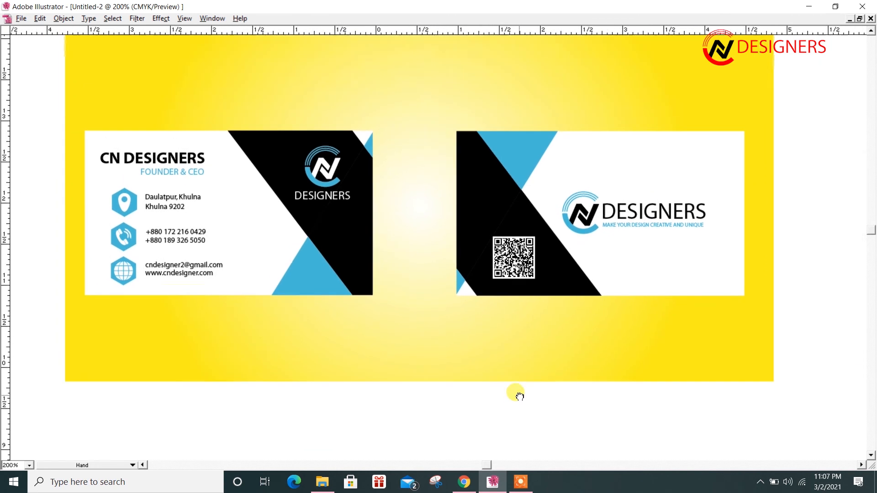
Select only the second card and nudge it left about 0.7 inches toward the first card.
click(572, 250)
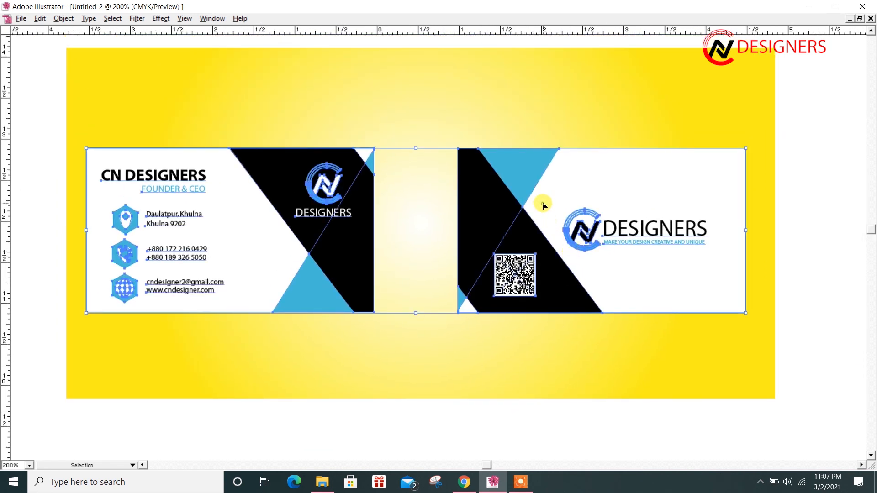
click(646, 201)
key(shift+Left)
key(shift+Left)
key(shift+Left)
key(shift+Left)
key(shift+Left)
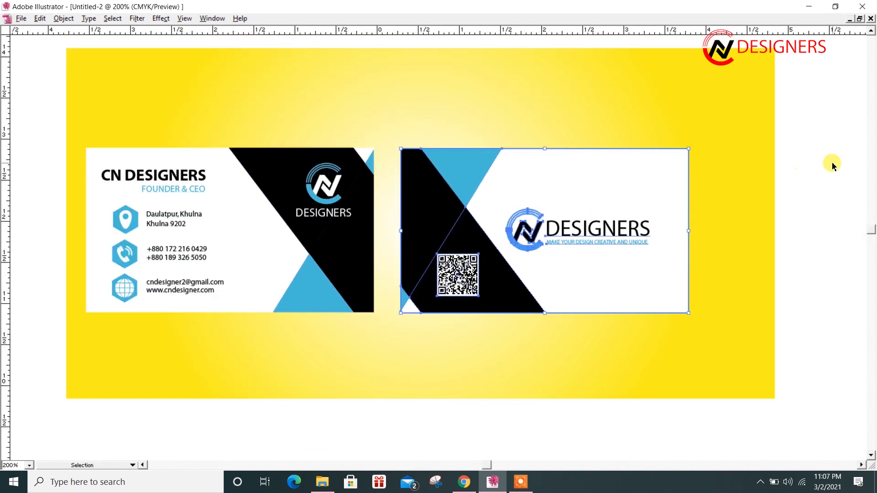
Nudge the first card up about 0.7 inches and right about 0.3 inches to stagger it with the second card.
scroll(821, 165, up, 2)
scroll(822, 165, right, 1)
click(323, 244)
key(shift+Up)
key(shift+Up)
key(shift+Up)
key(shift+Up)
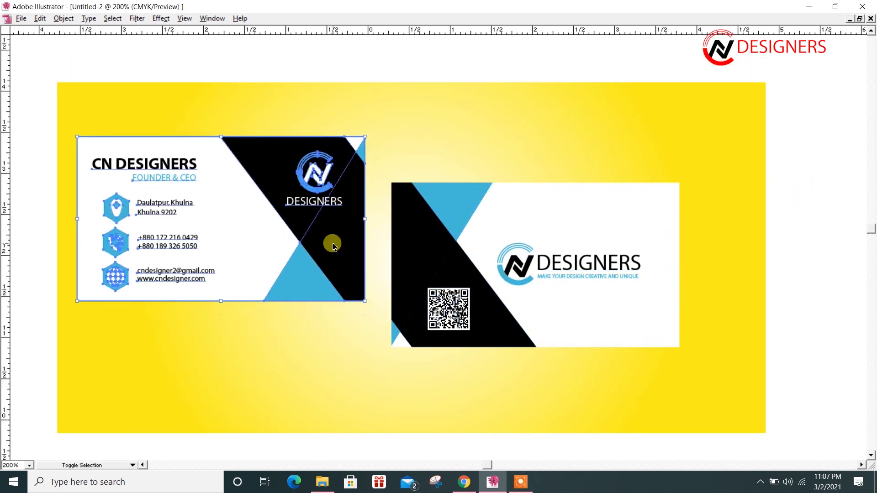
key(shift+Right)
key(shift+Up)
key(shift+Right)
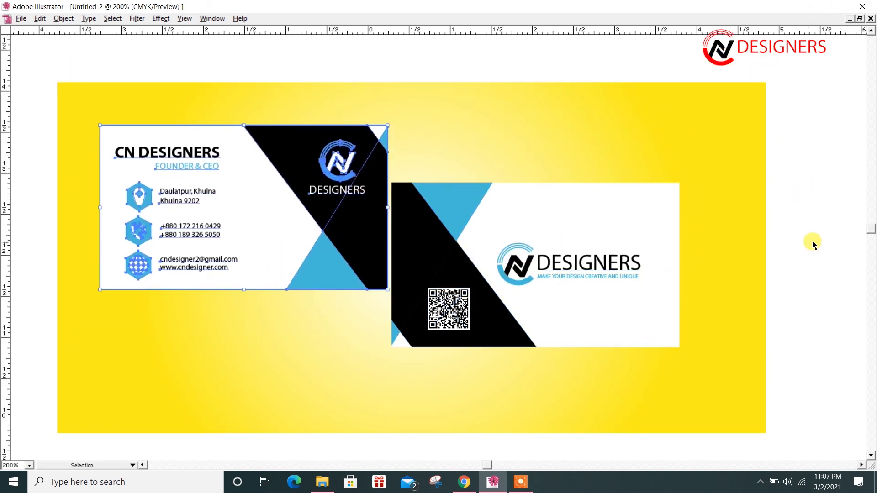
click(161, 18)
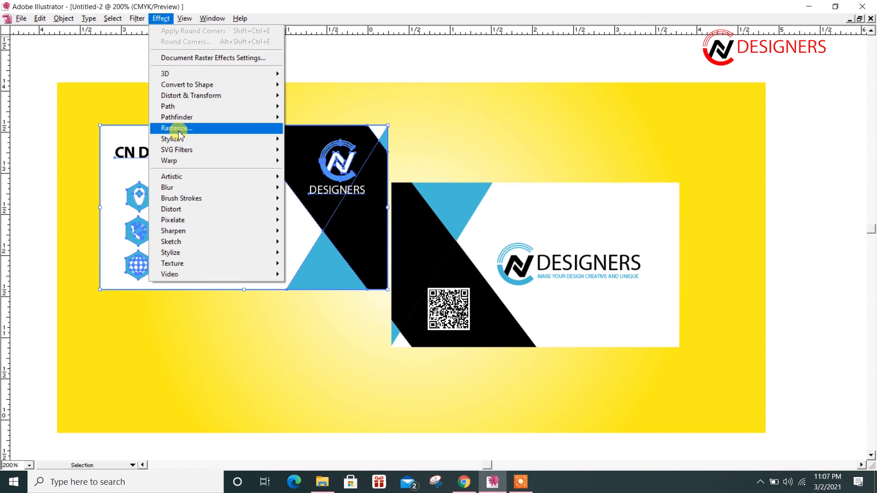
mouse_move(220, 137)
click(317, 163)
click(684, 245)
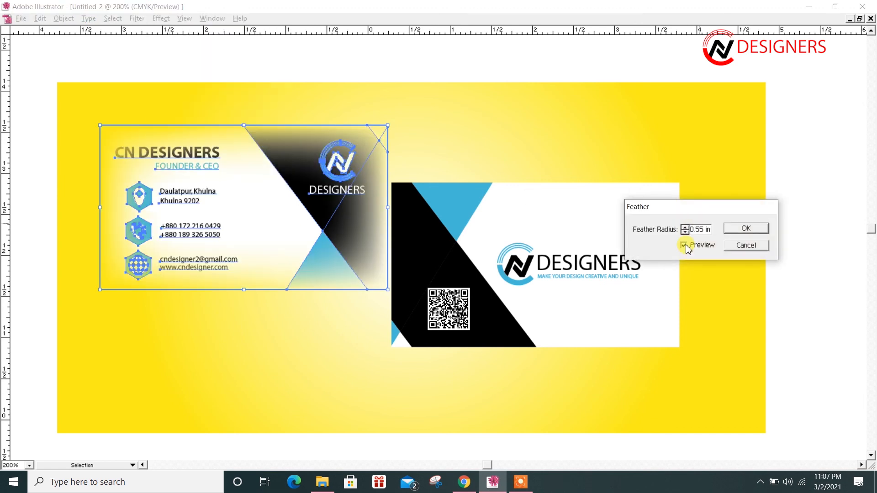
click(684, 246)
click(725, 246)
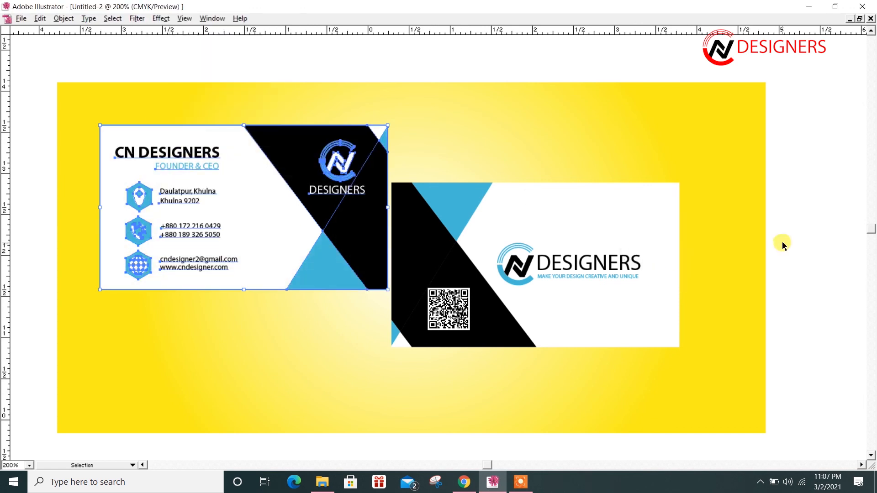
click(782, 243)
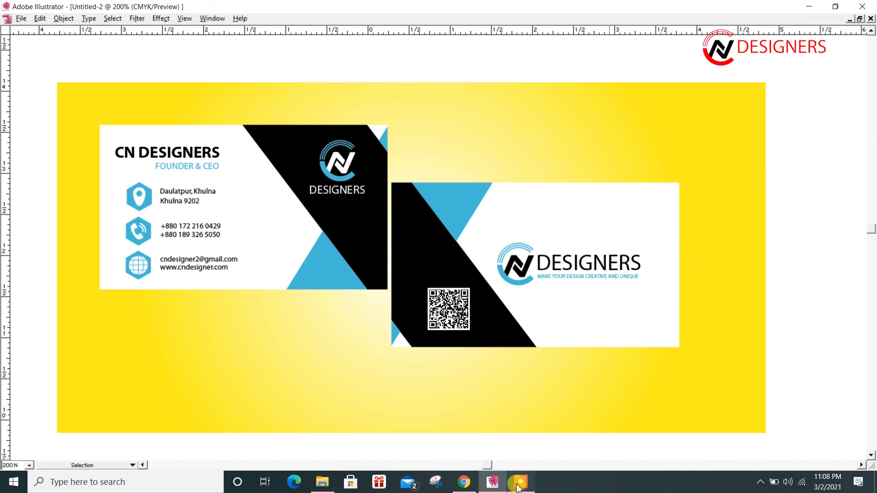